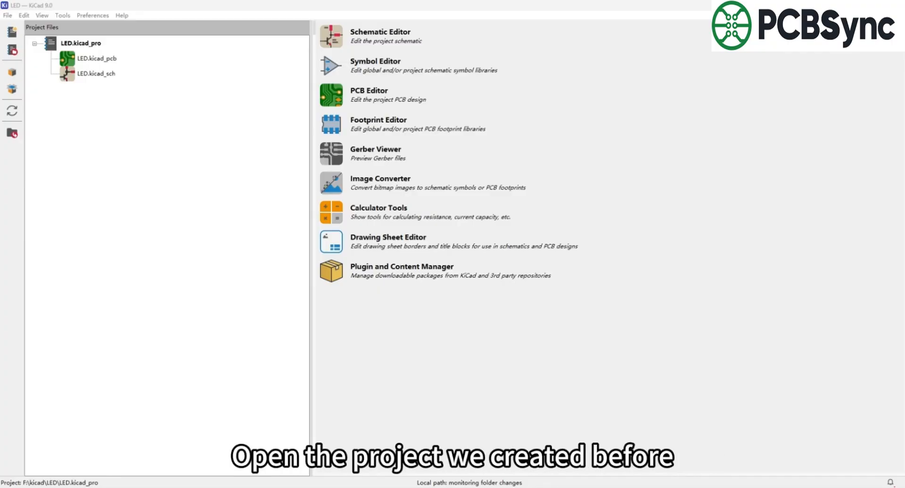
# Open the Symbol Editor and bring up the 9025.jpg datasheet image beside it
pyautogui.click(674, 100)
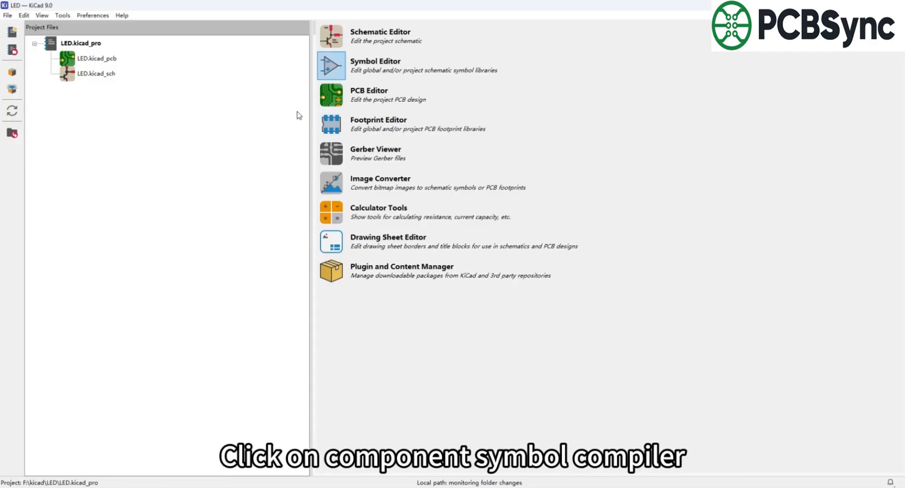
pyautogui.click(339, 75)
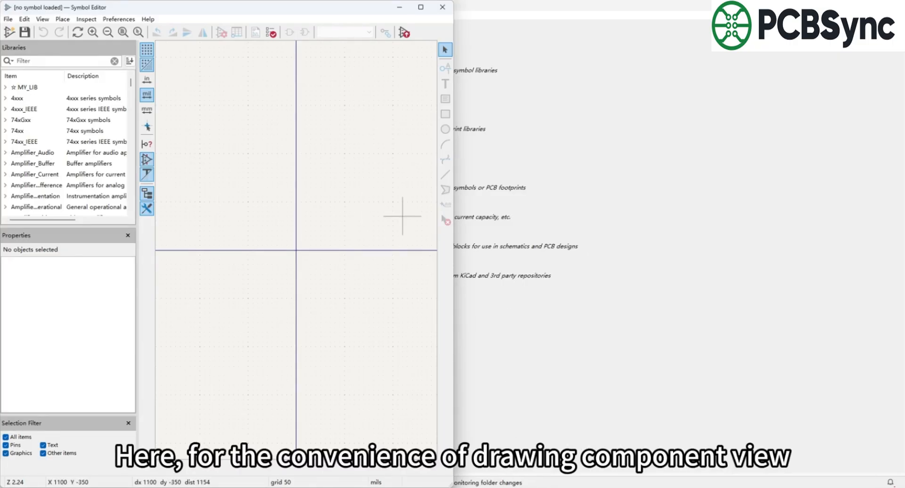
pyautogui.moveTo(486, 487)
pyautogui.click(486, 448)
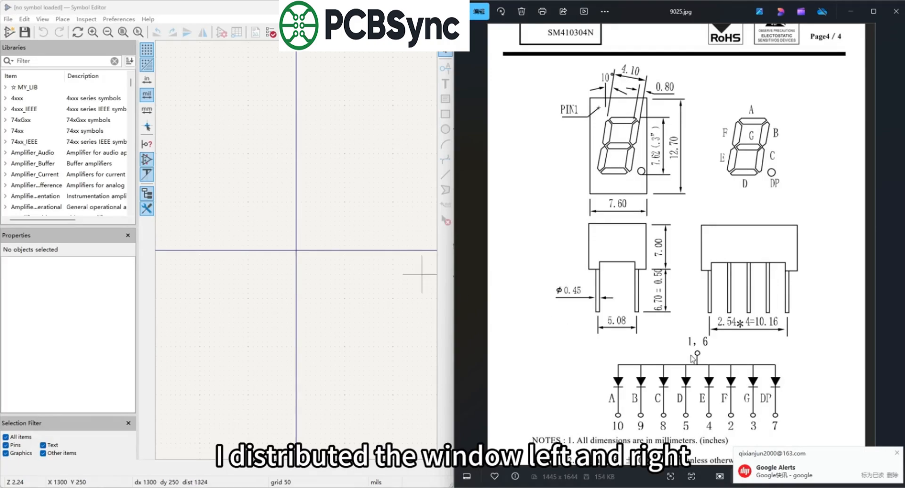
pyautogui.click(897, 455)
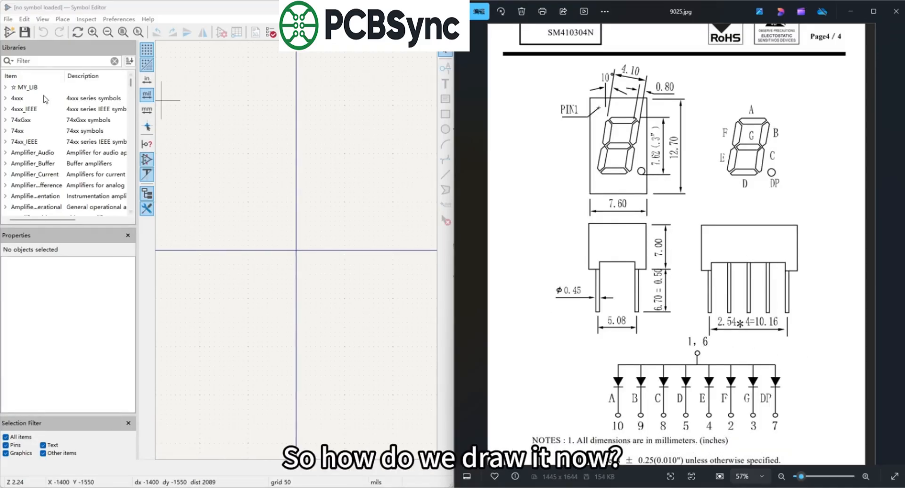
# Create a new symbol named SM410304N/8 in the MY_LIB library with the default reference designator LED
pyautogui.click(28, 88)
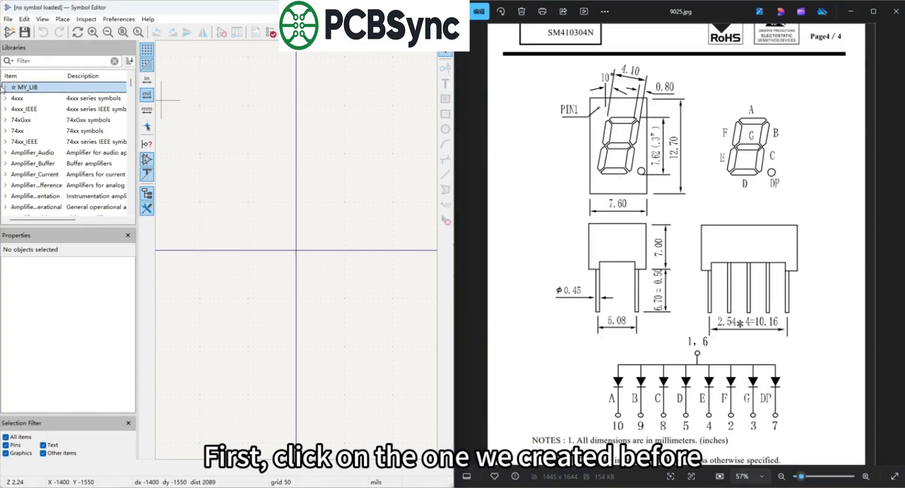
pyautogui.click(5, 88)
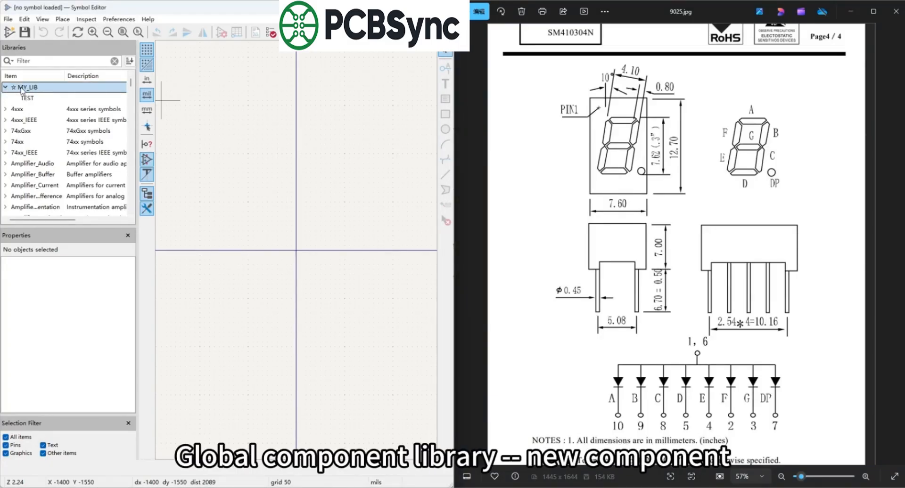
pyautogui.rightClick(22, 90)
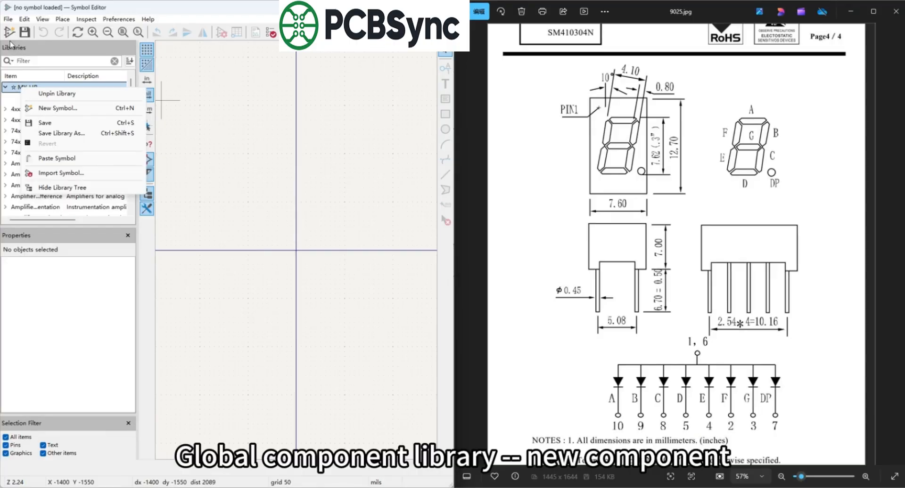
pyautogui.click(57, 108)
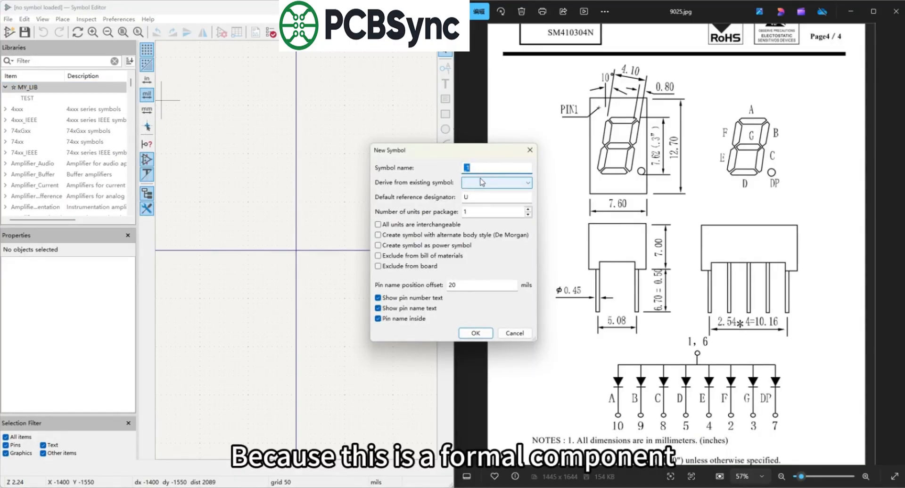
pyautogui.write('SM410304N/8')
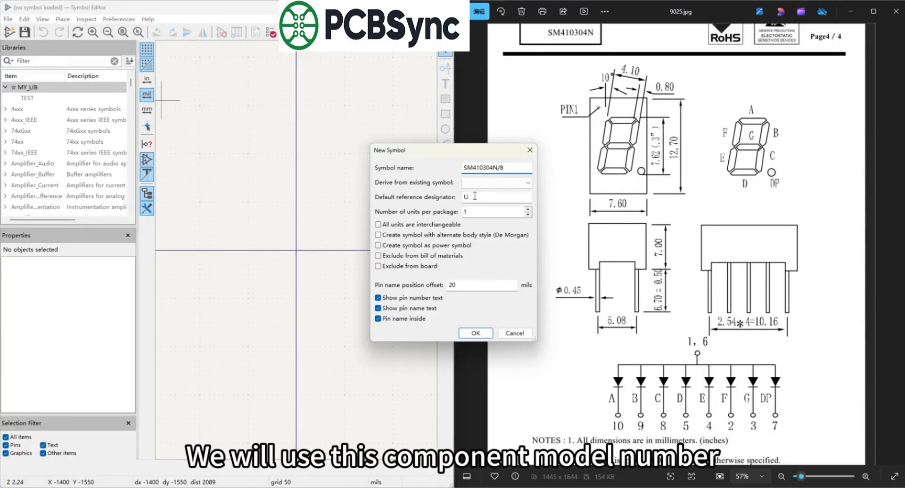
pyautogui.doubleClick(474, 196)
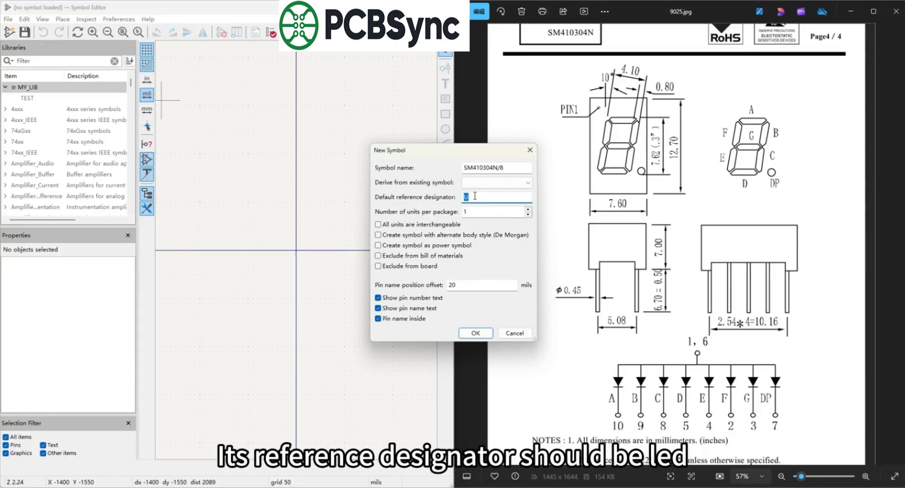
pyautogui.write('LED')
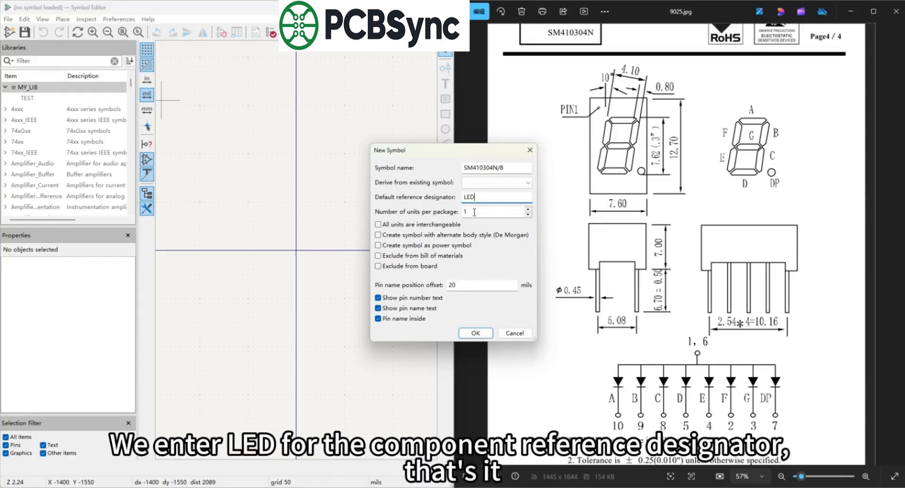
pyautogui.click(472, 333)
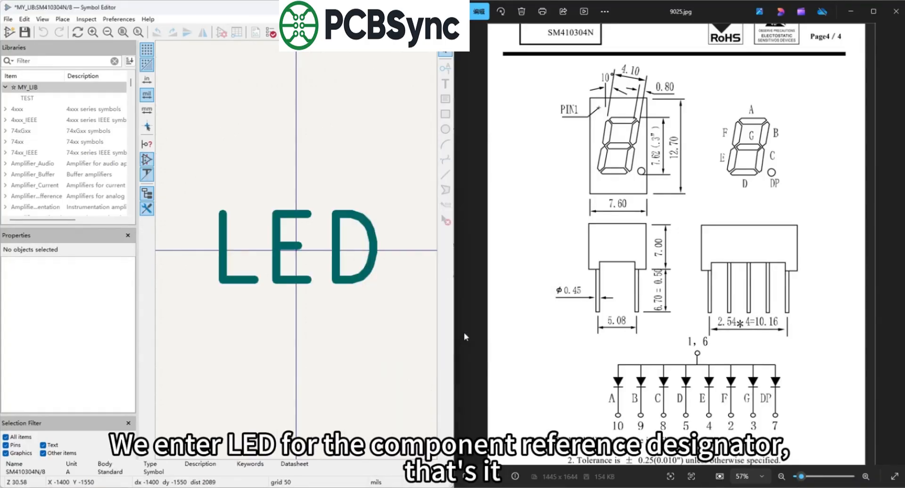
# Place pin 1 named COM with electrical type Power input above the origin, at X -100, Y -450 mils
pyautogui.scroll(-3, 306, 246)
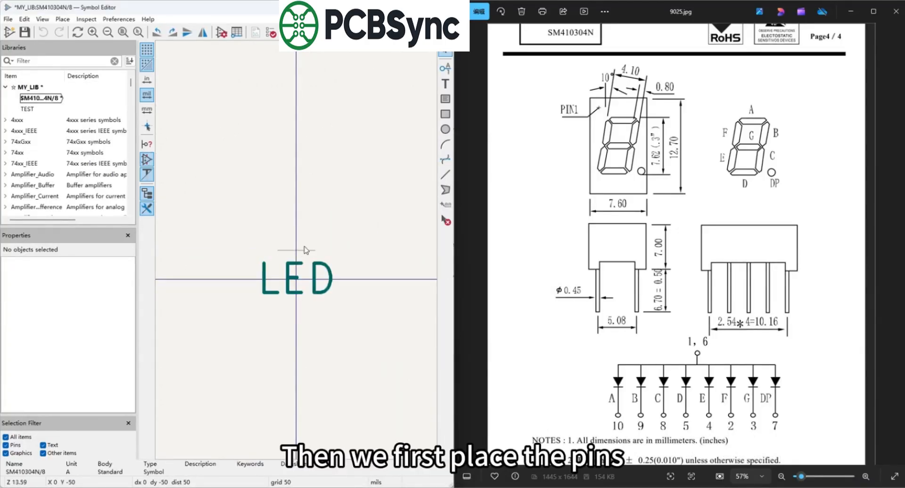
pyautogui.click(444, 72)
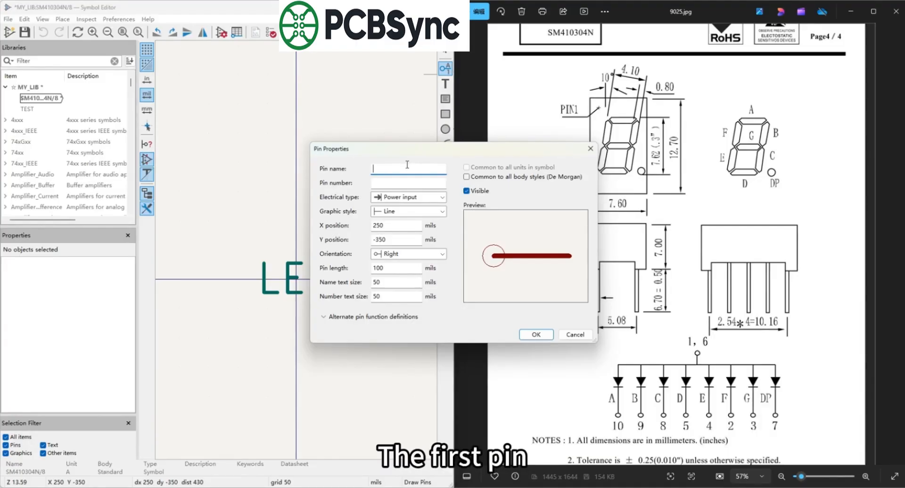
pyautogui.write('COM')
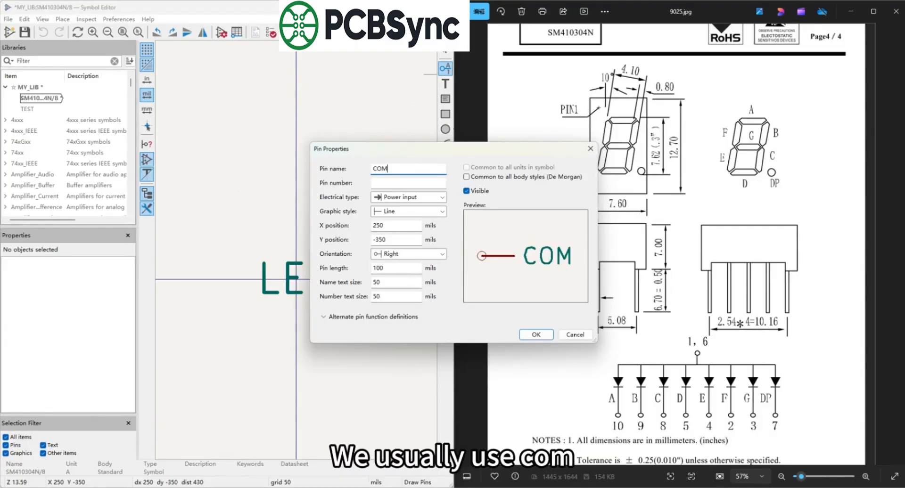
pyautogui.click(397, 180)
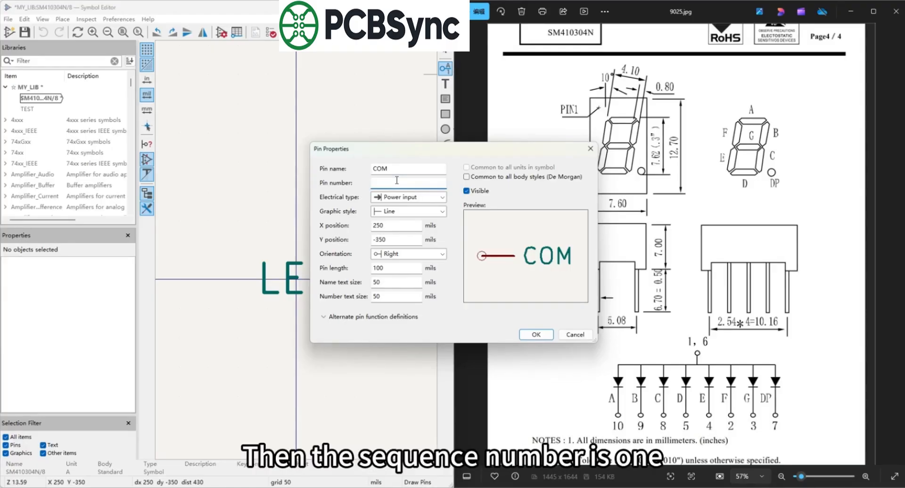
pyautogui.write('1')
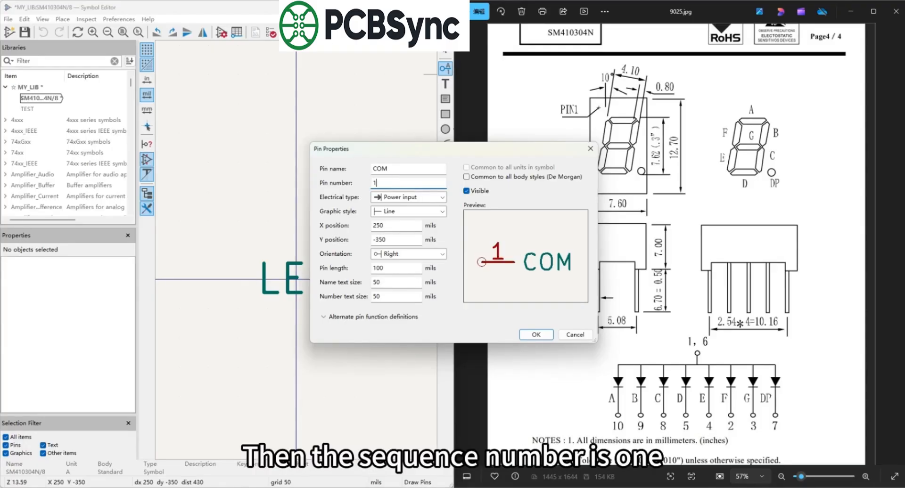
pyautogui.click(387, 200)
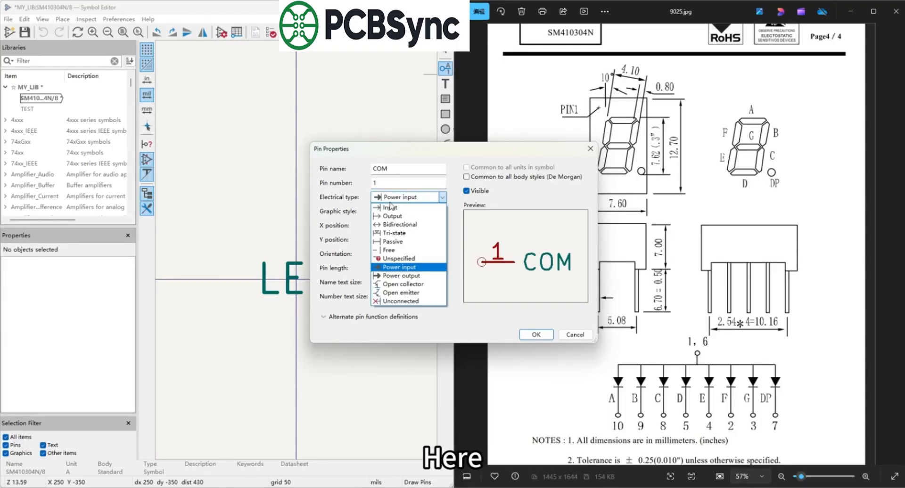
pyautogui.click(396, 269)
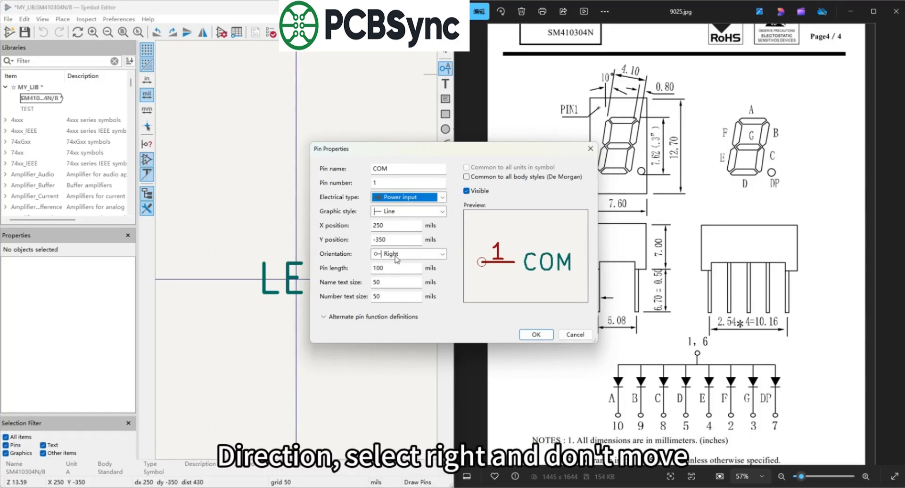
pyautogui.click(536, 335)
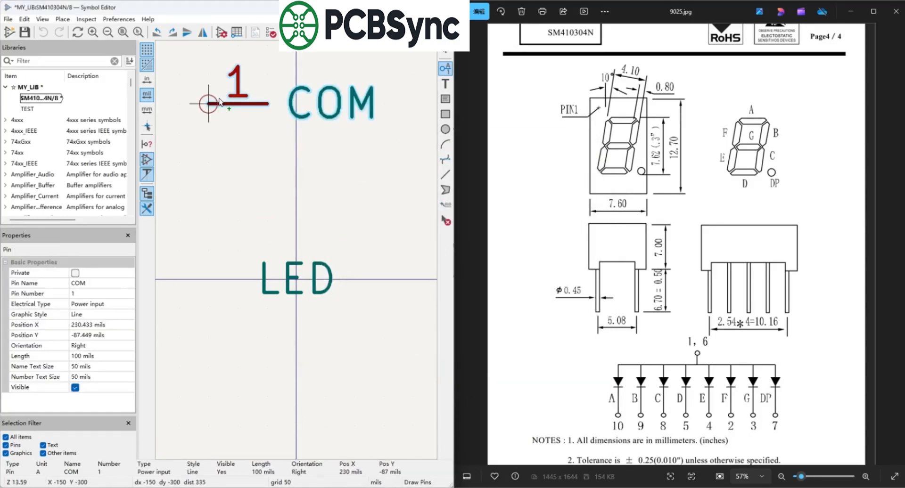
pyautogui.scroll(-3, 220, 102)
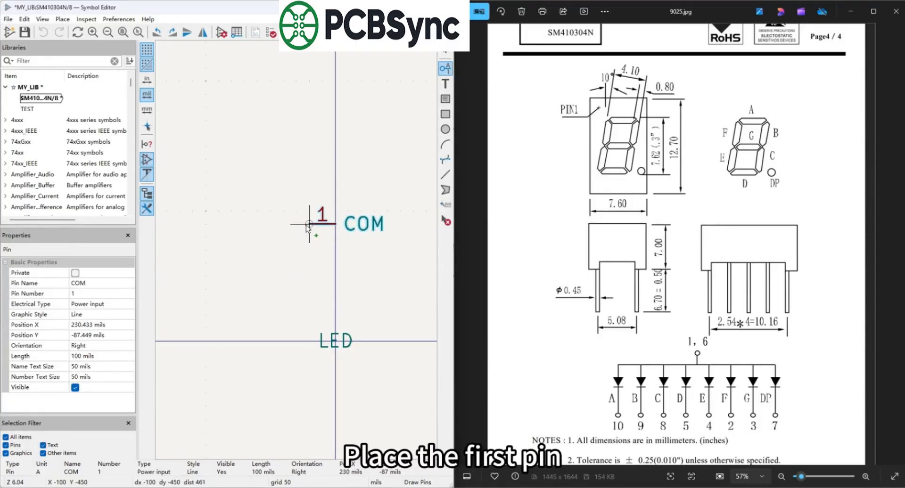
pyautogui.click(307, 227)
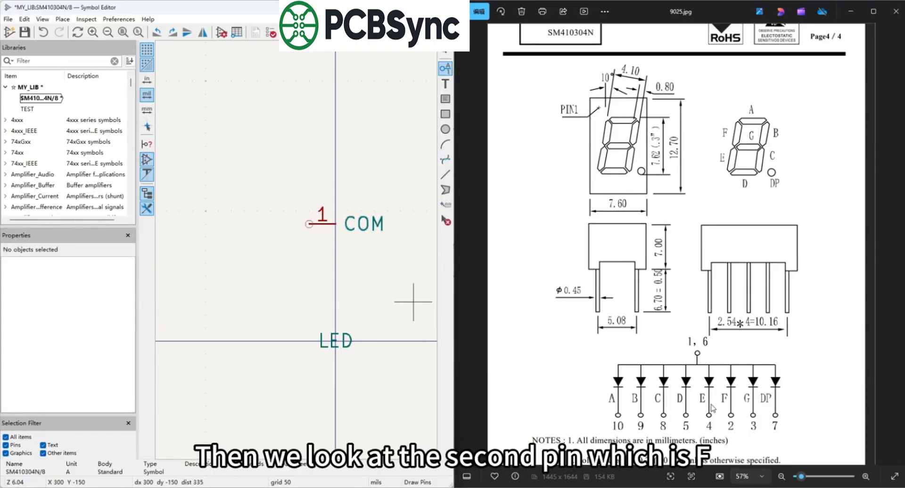
# Add pin 2 named F with electrical type Output, placed directly below the COM pin
pyautogui.doubleClick(325, 237)
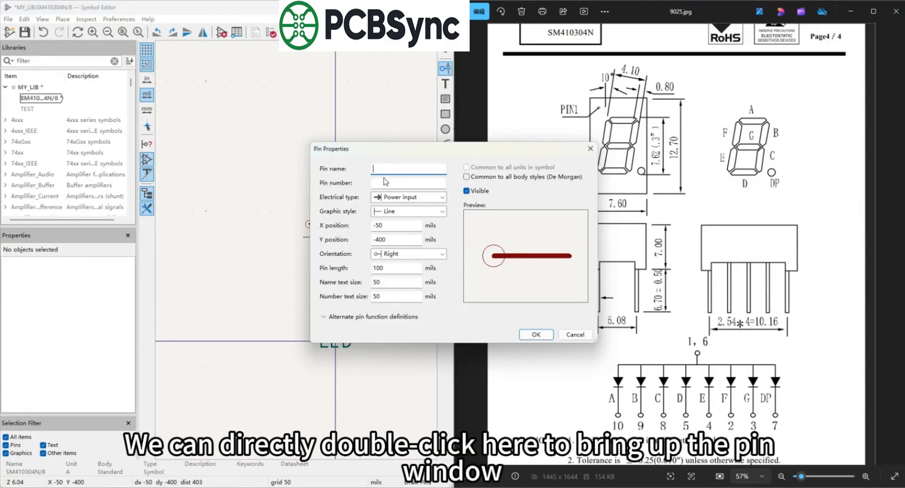
pyautogui.write('F')
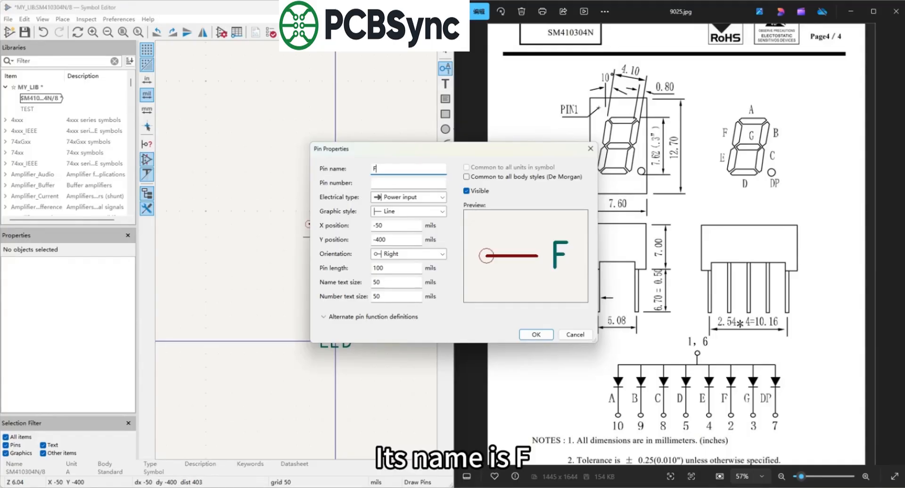
pyautogui.click(392, 183)
pyautogui.write('2')
pyautogui.click(400, 197)
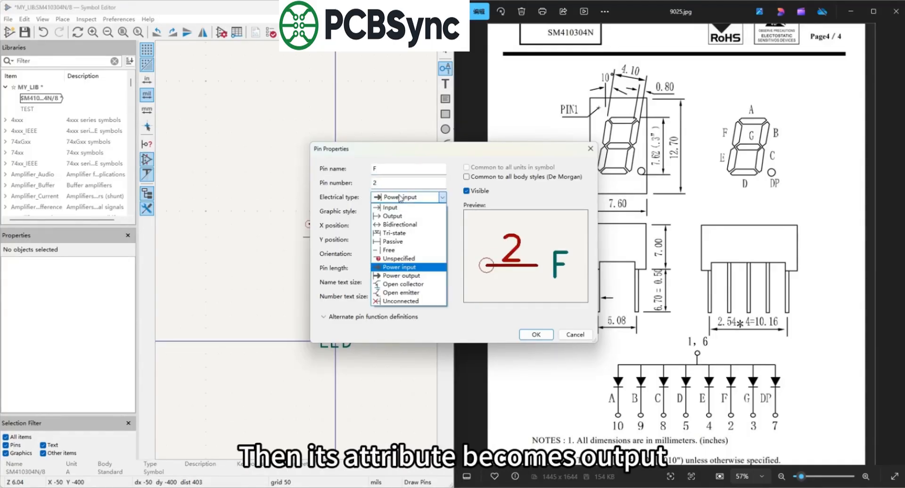
pyautogui.click(393, 216)
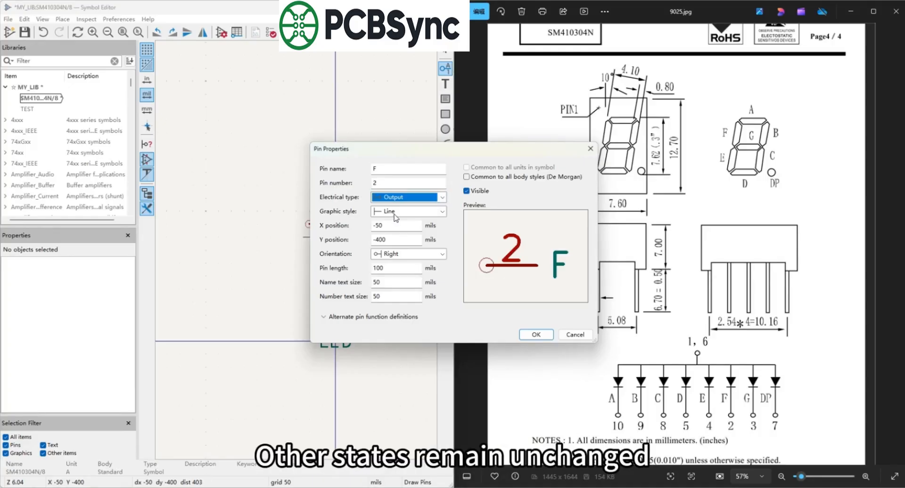
pyautogui.click(535, 334)
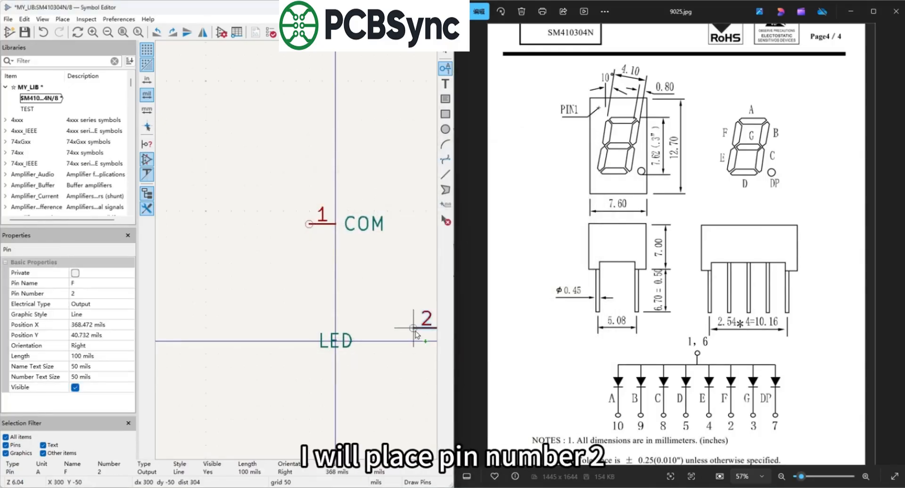
pyautogui.click(310, 250)
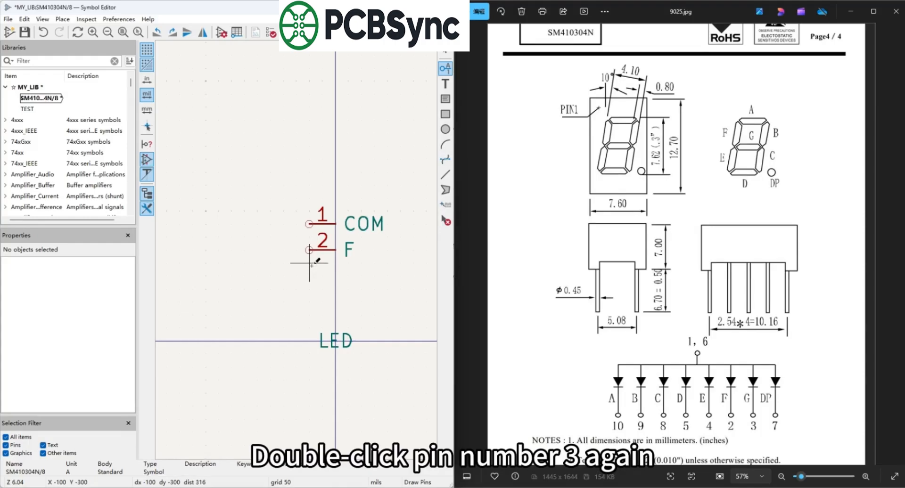
# Add output pin 3 named G and place it directly below pin 2
pyautogui.click(310, 263)
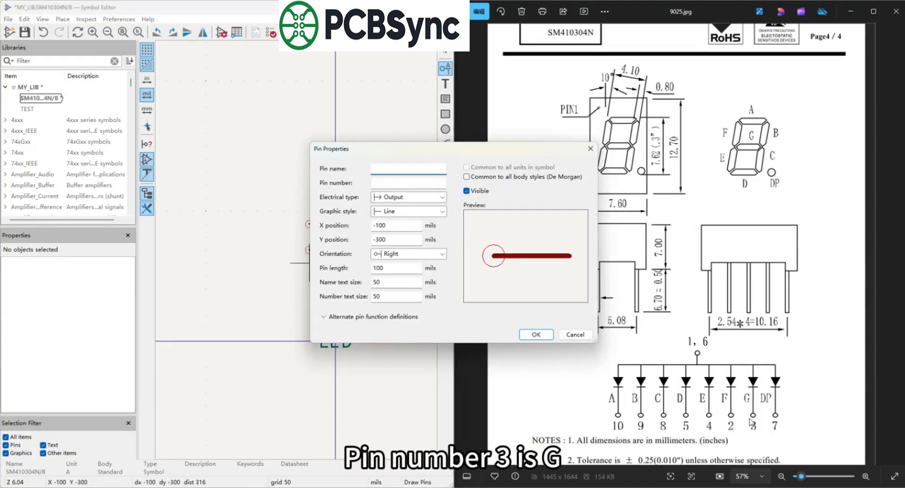
pyautogui.write('G')
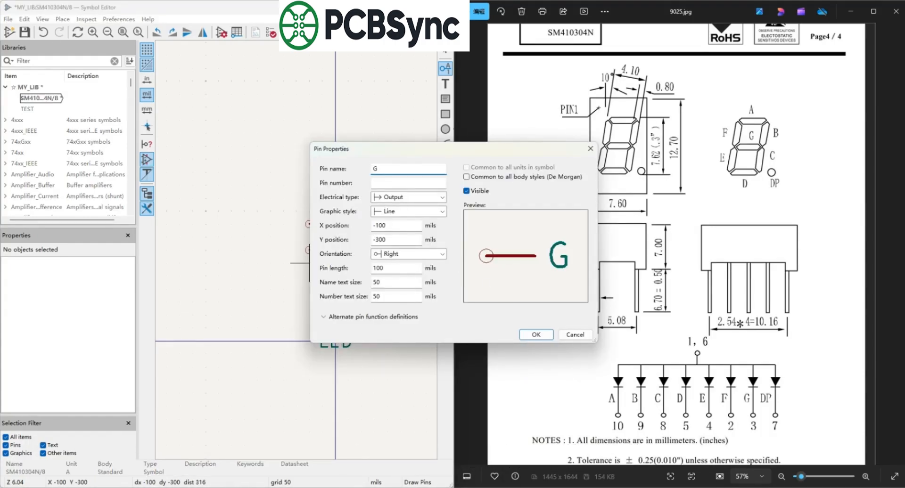
pyautogui.press('Tab')
pyautogui.write('3')
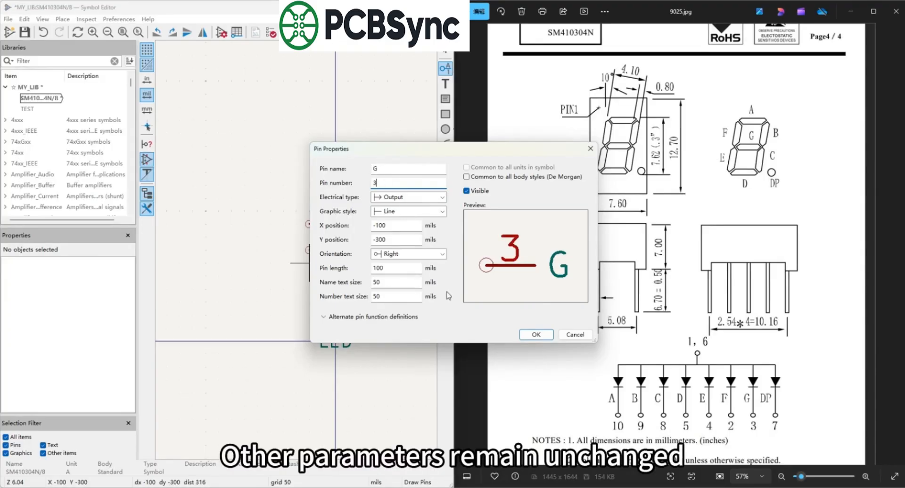
pyautogui.click(536, 334)
pyautogui.click(309, 282)
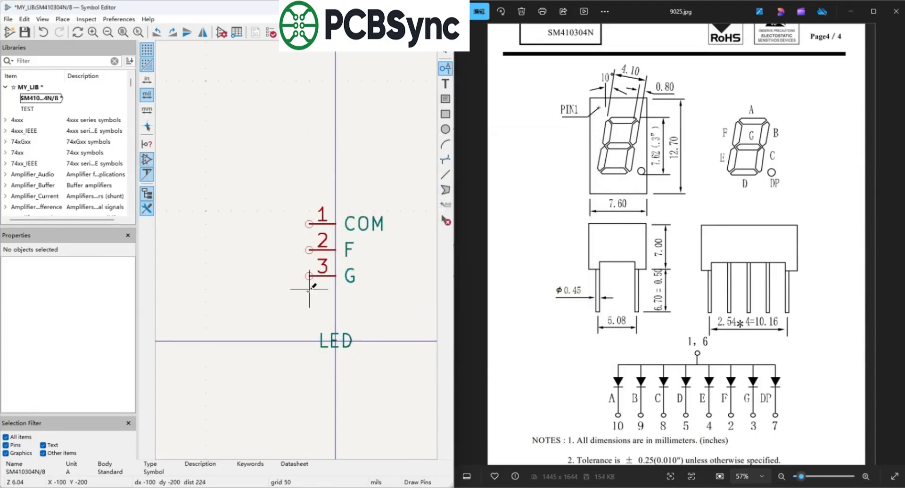
# Add output pin 4 named E and place it directly below pin 3
pyautogui.click(310, 289)
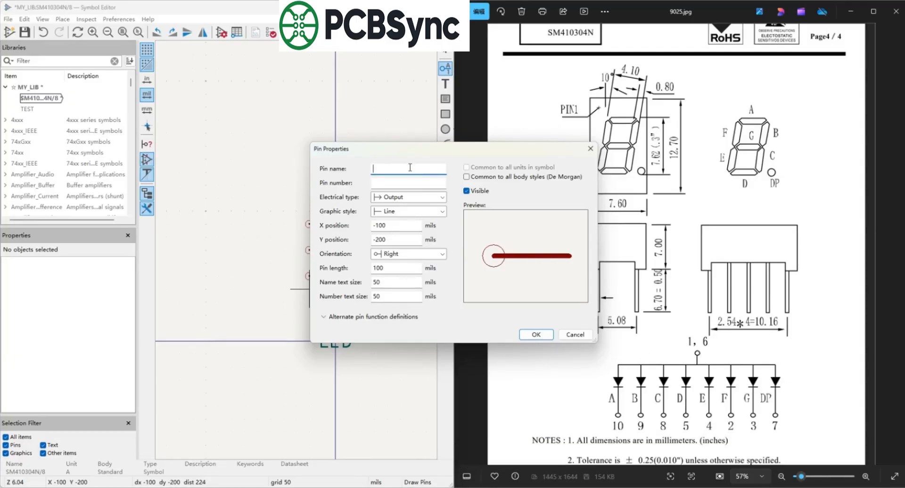
pyautogui.write('E')
pyautogui.click(400, 182)
pyautogui.write('4')
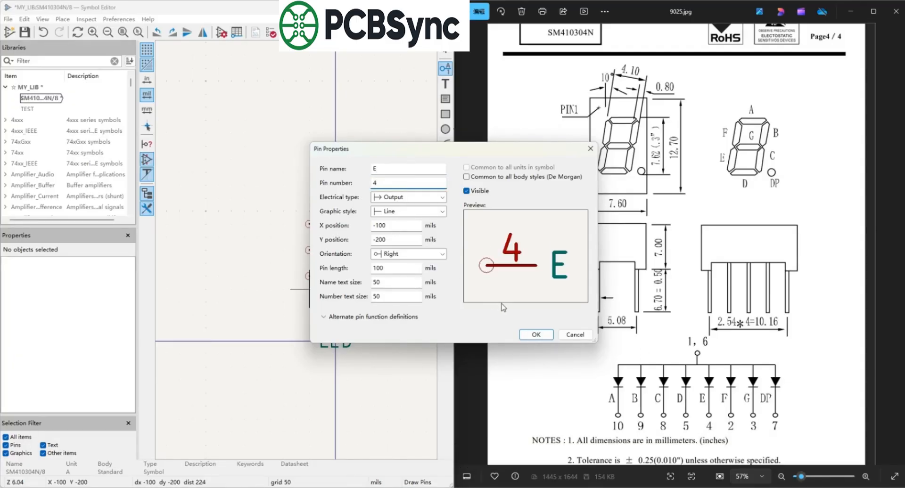
pyautogui.click(536, 334)
pyautogui.click(309, 302)
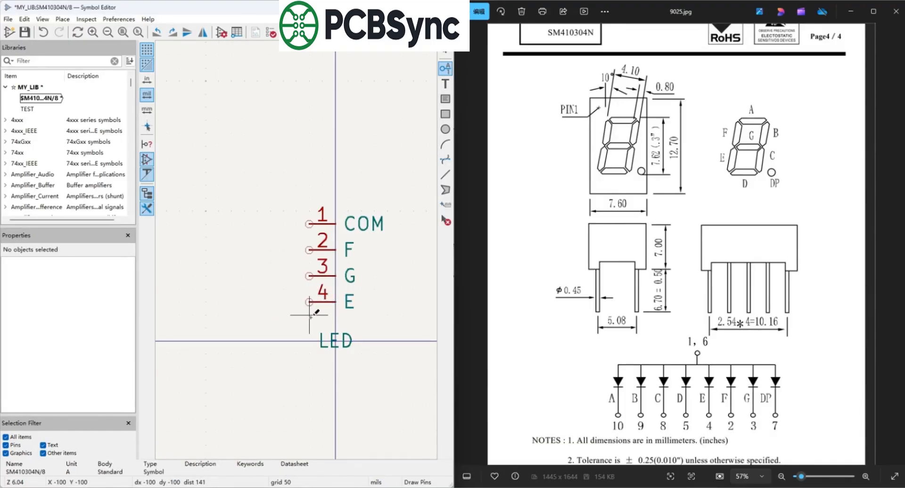
# Add output pin 5 named D and place it directly below pin 4
pyautogui.click(310, 315)
pyautogui.write('D')
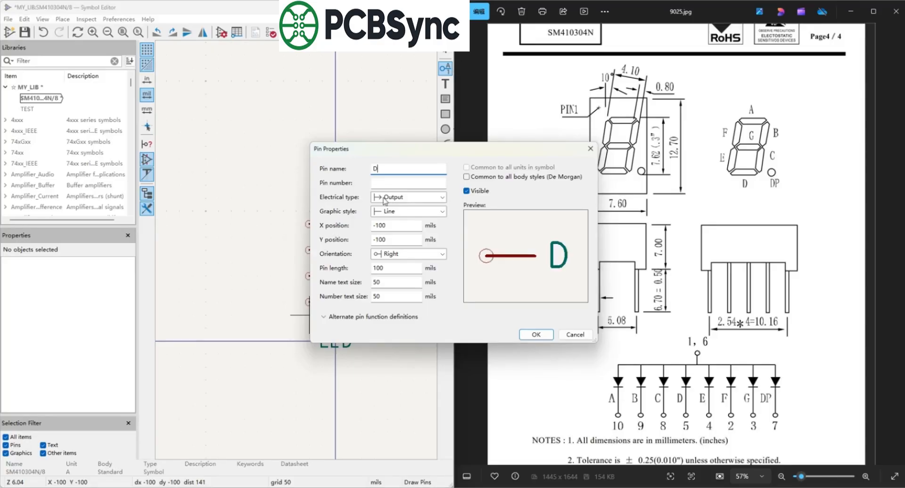
pyautogui.click(400, 183)
pyautogui.write('5')
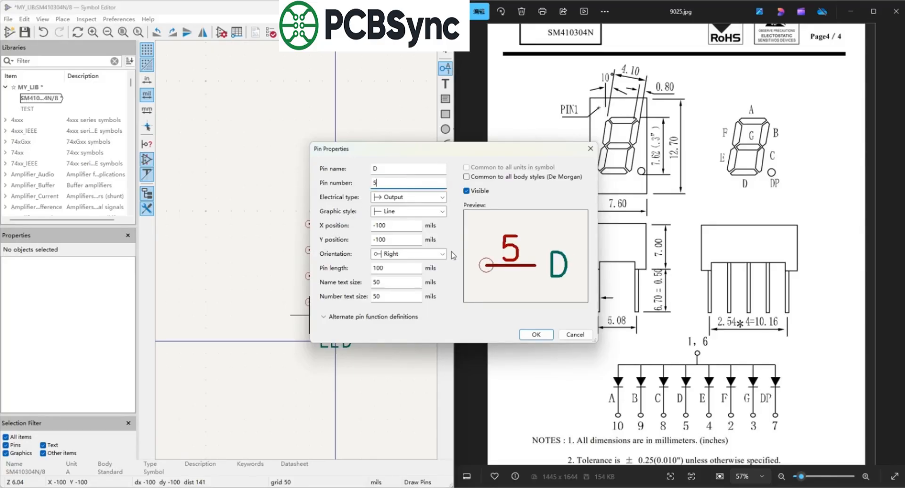
pyautogui.click(536, 335)
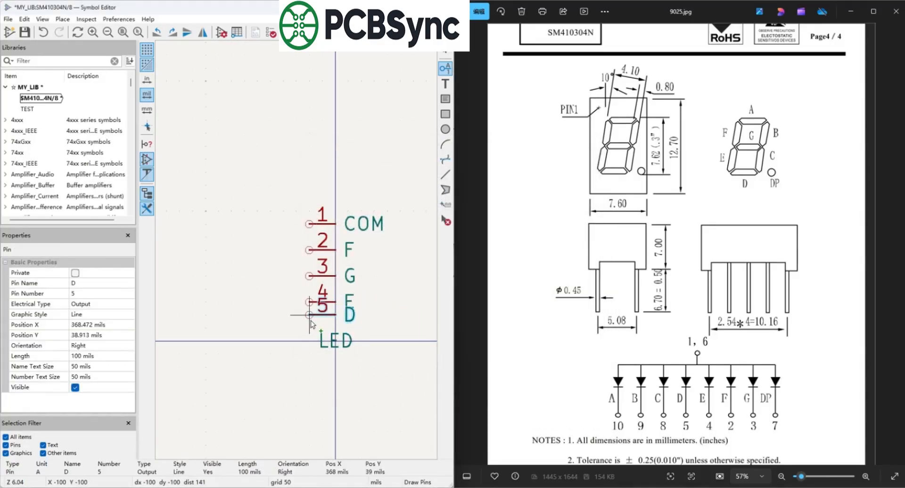
pyautogui.click(310, 322)
# Add pin 6 named COM with electrical type Power input and orientation Left, placed level with pin 5 at X 750, Y -50 mils
pyautogui.scroll(-1, 311, 322)
pyautogui.scroll(-1, 302, 245)
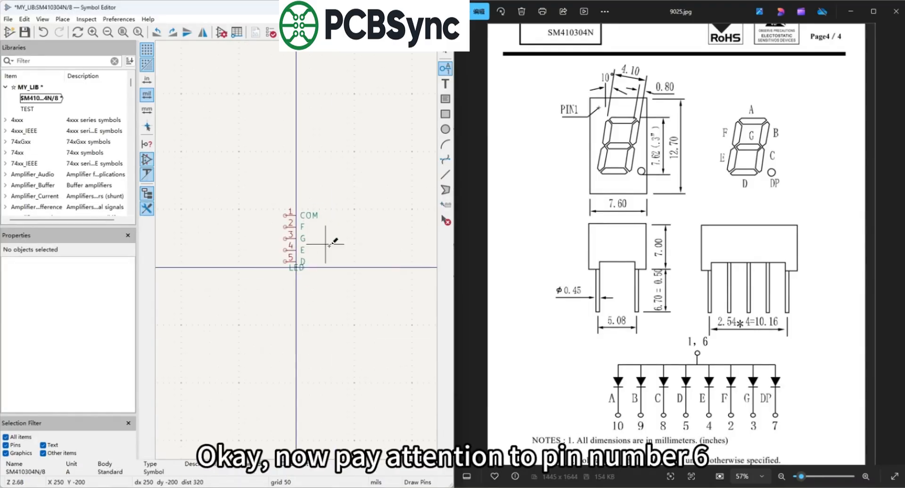
pyautogui.scroll(1, 303, 222)
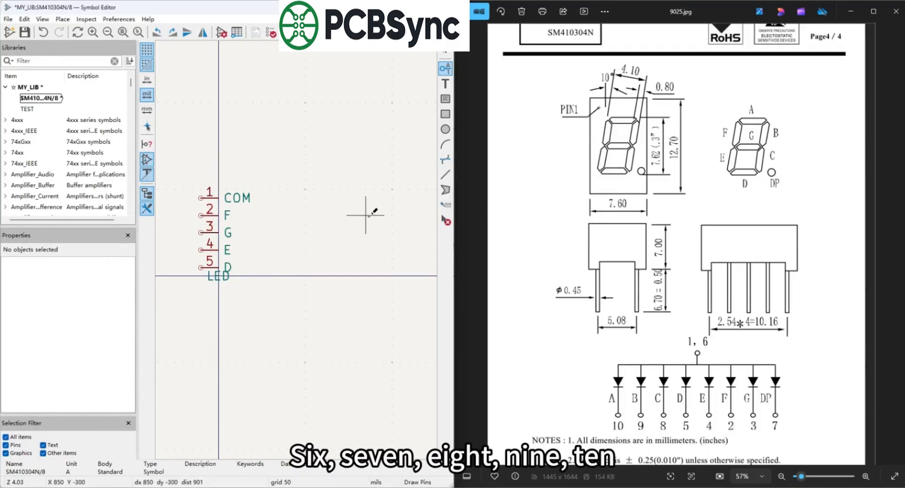
pyautogui.click(331, 258)
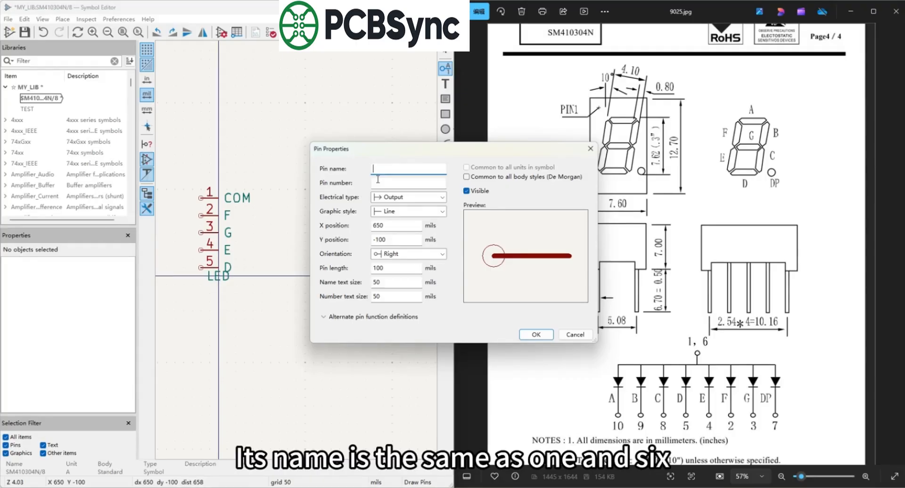
pyautogui.write('COM')
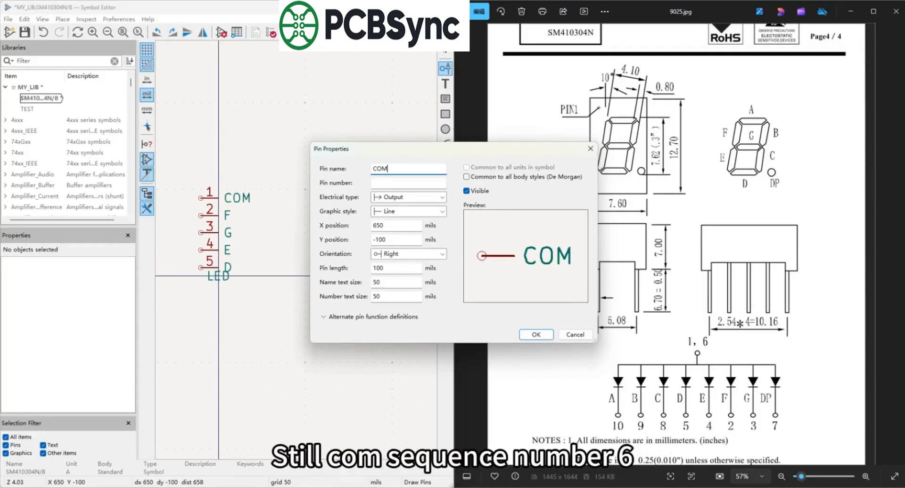
pyautogui.press('Tab')
pyautogui.write('6')
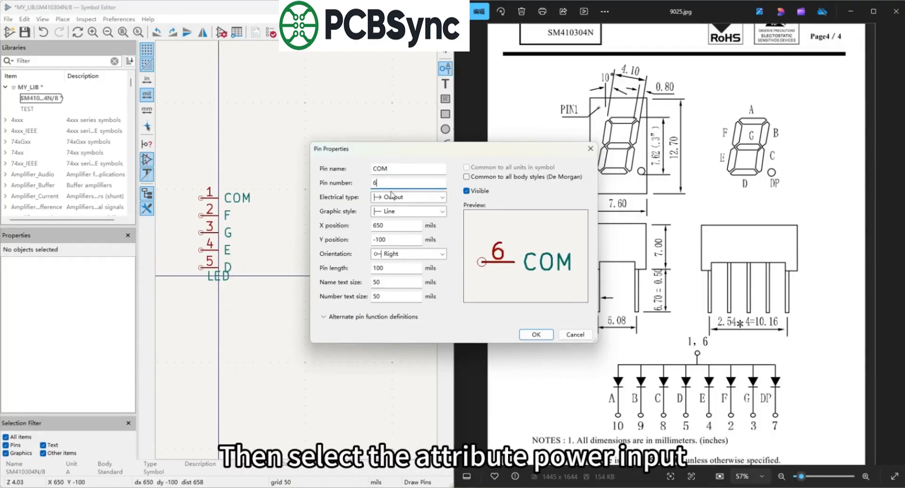
pyautogui.click(395, 197)
pyautogui.click(400, 268)
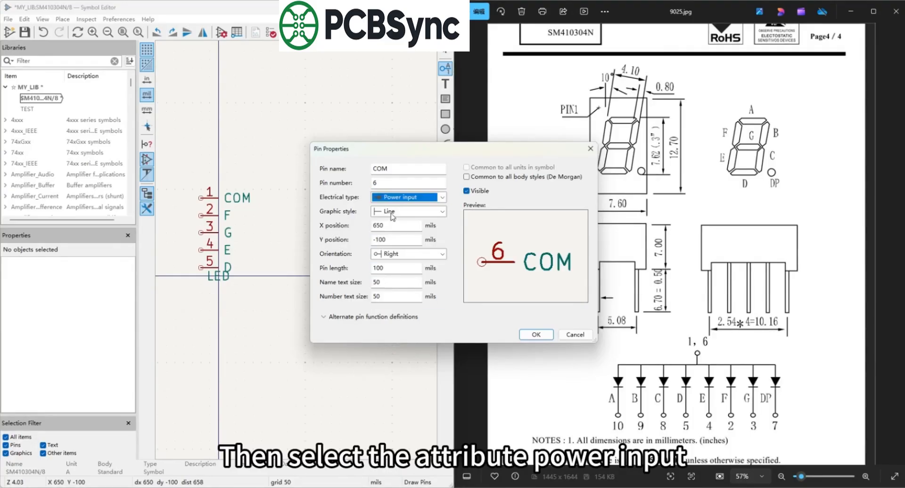
pyautogui.click(395, 256)
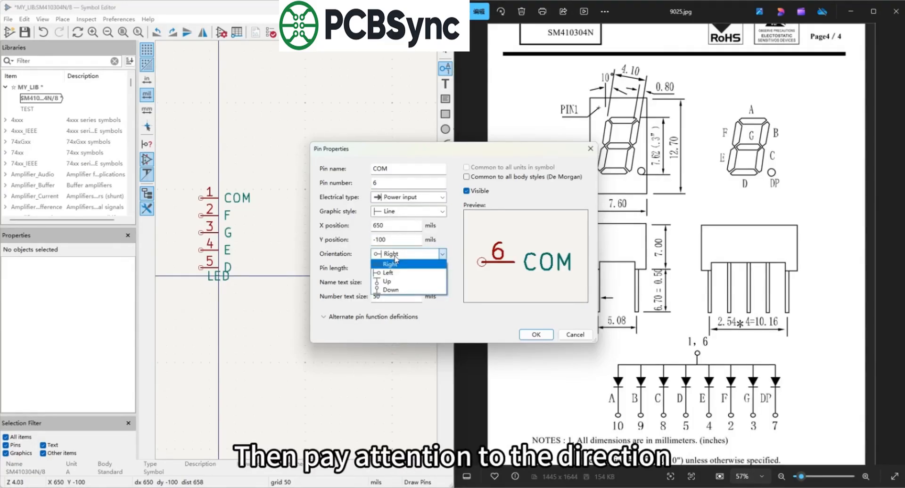
pyautogui.click(393, 270)
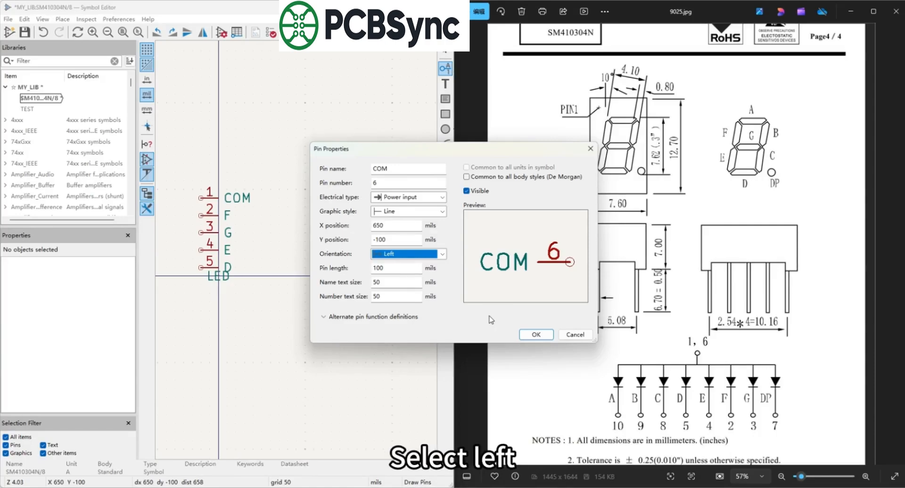
pyautogui.click(538, 335)
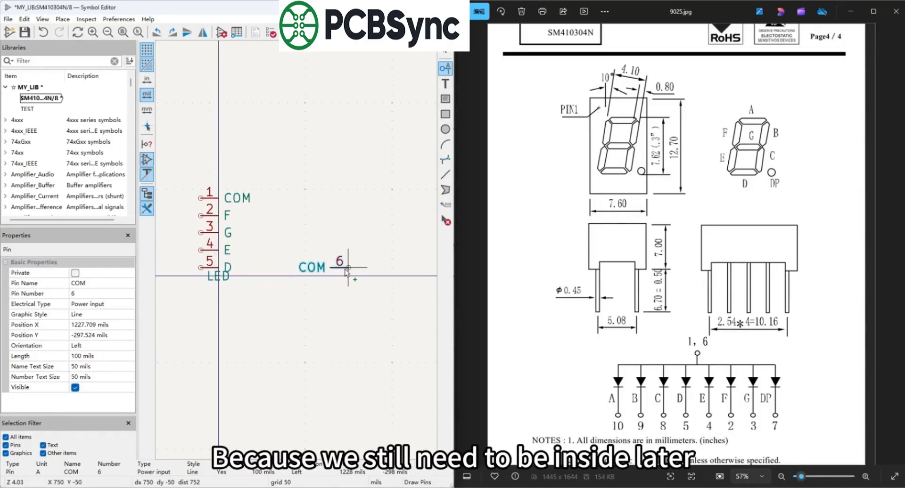
pyautogui.click(348, 268)
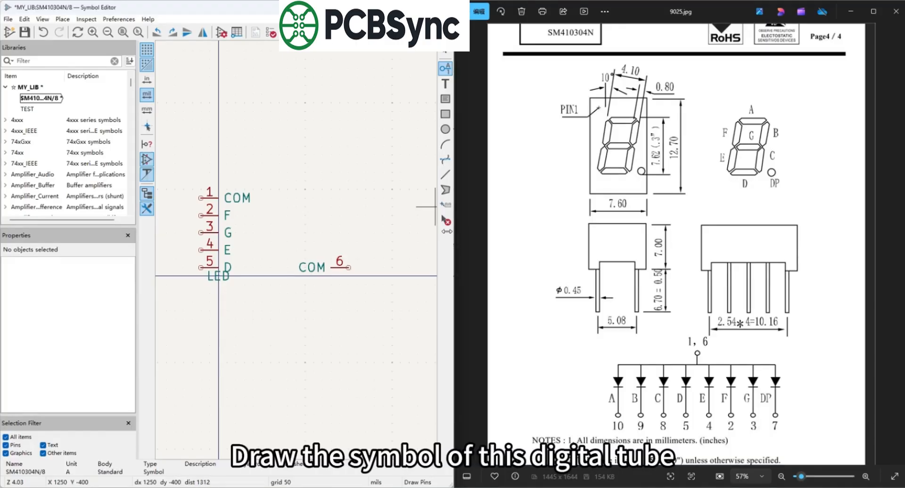
# Add pin 7 named DP with electrical type Output, placed directly above pin 6 at X 750, Y -150 mils
pyautogui.click(321, 243)
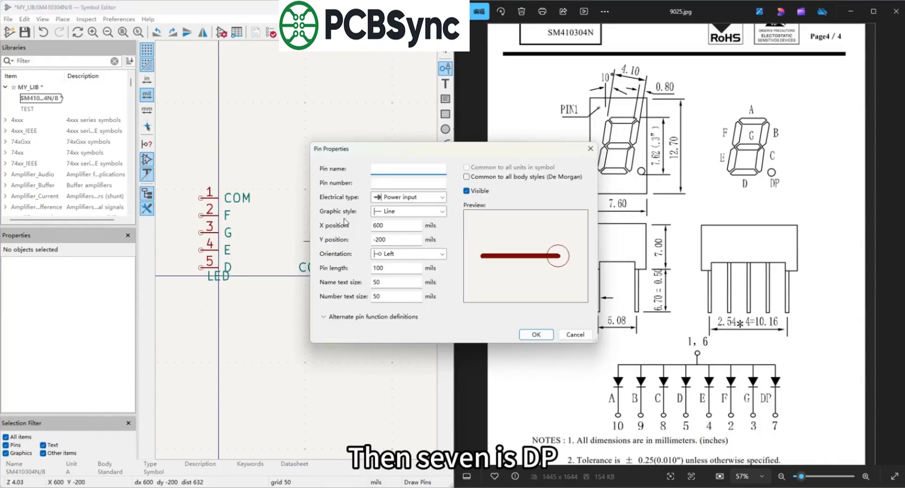
pyautogui.write('DP')
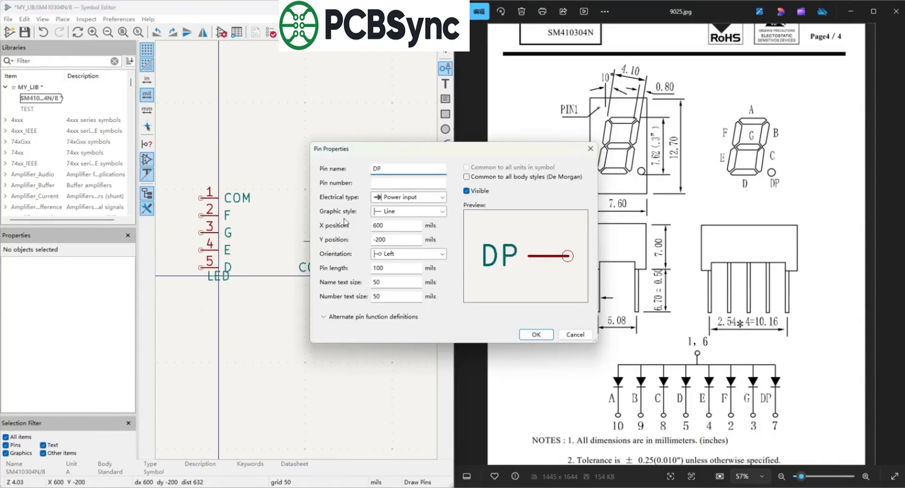
pyautogui.press('Tab')
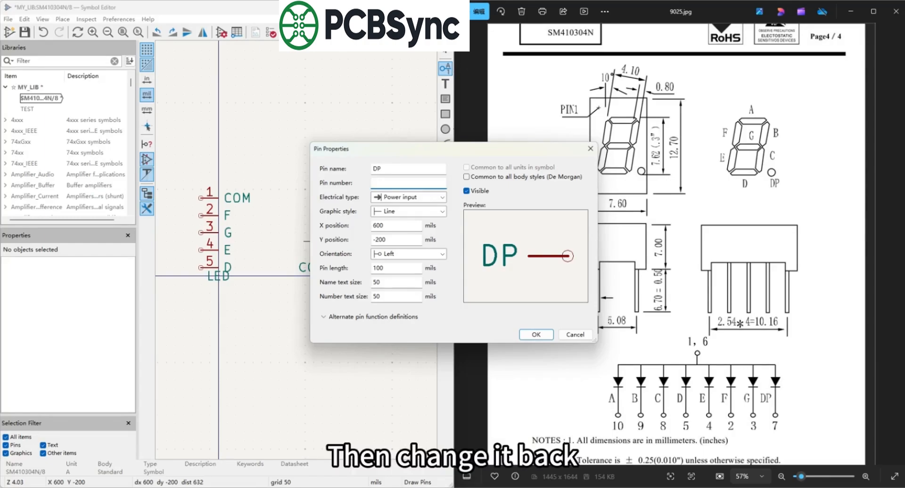
pyautogui.write('7')
pyautogui.click(393, 202)
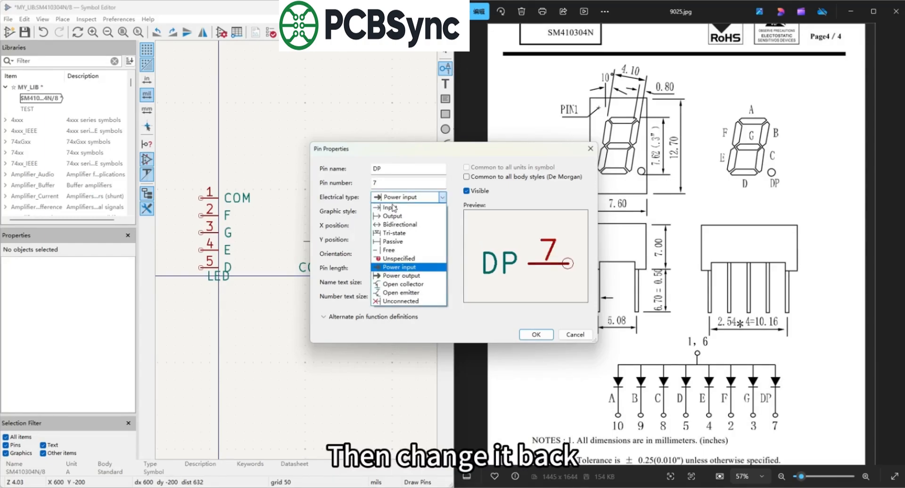
pyautogui.click(395, 210)
pyautogui.click(397, 199)
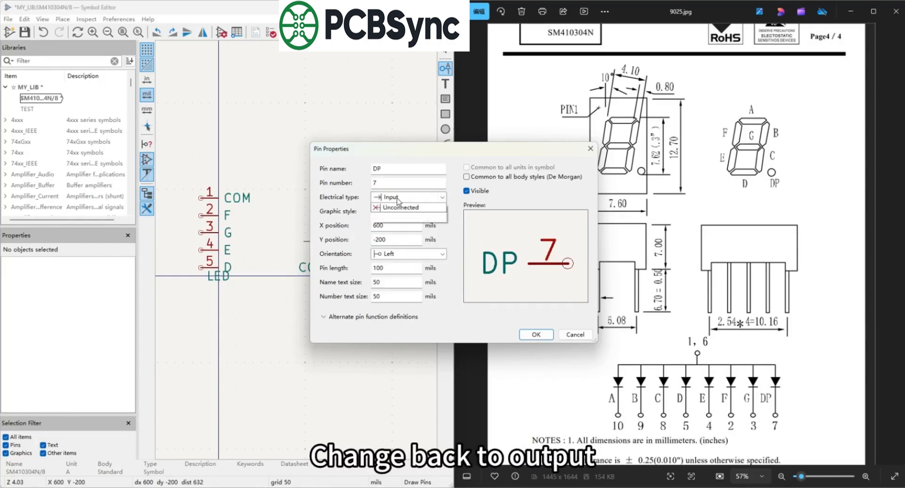
pyautogui.click(398, 216)
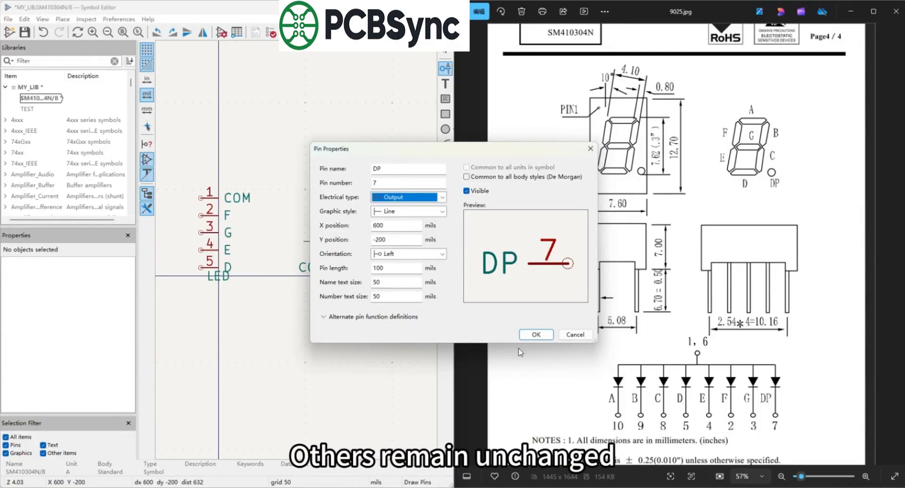
pyautogui.click(536, 335)
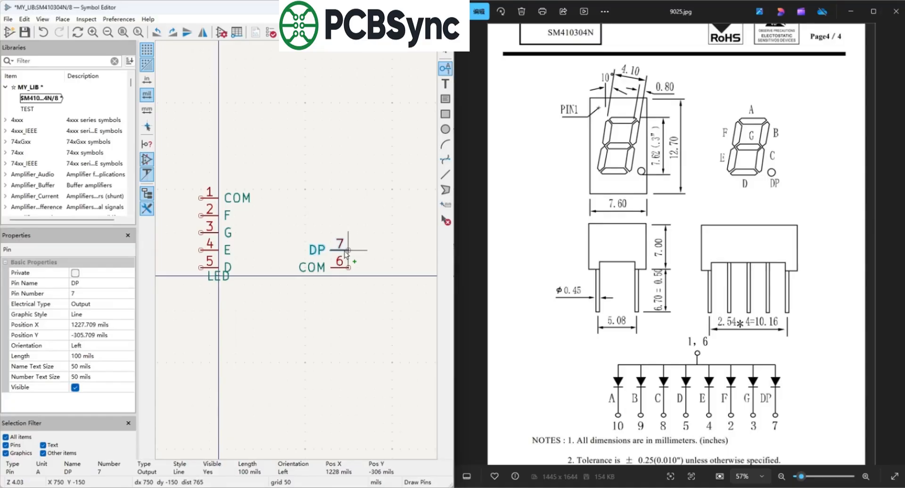
pyautogui.click(348, 250)
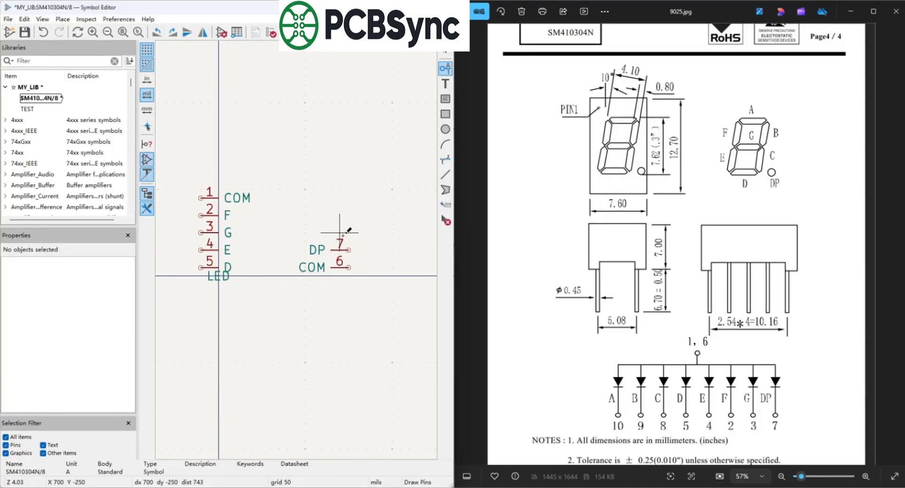
# Add output pin 8 named C and place it directly above pin 7 at X 750, Y -250 mils
pyautogui.click(343, 234)
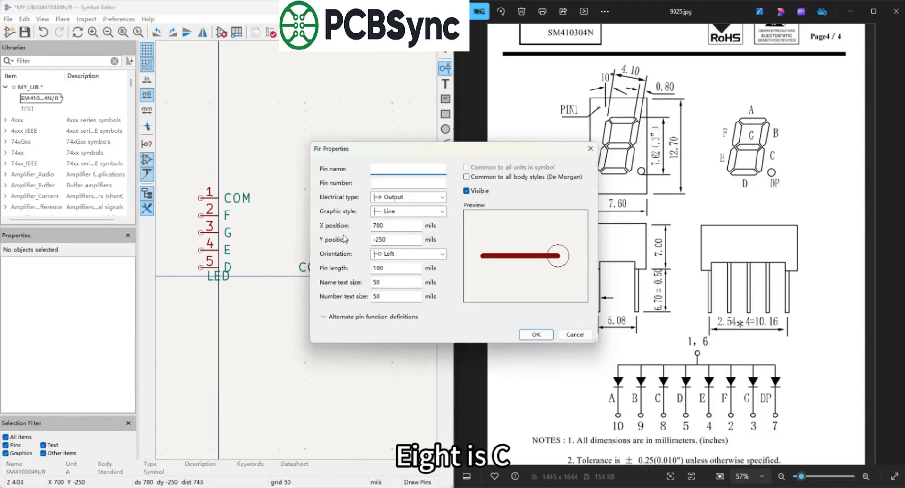
pyautogui.write('C')
pyautogui.click(404, 184)
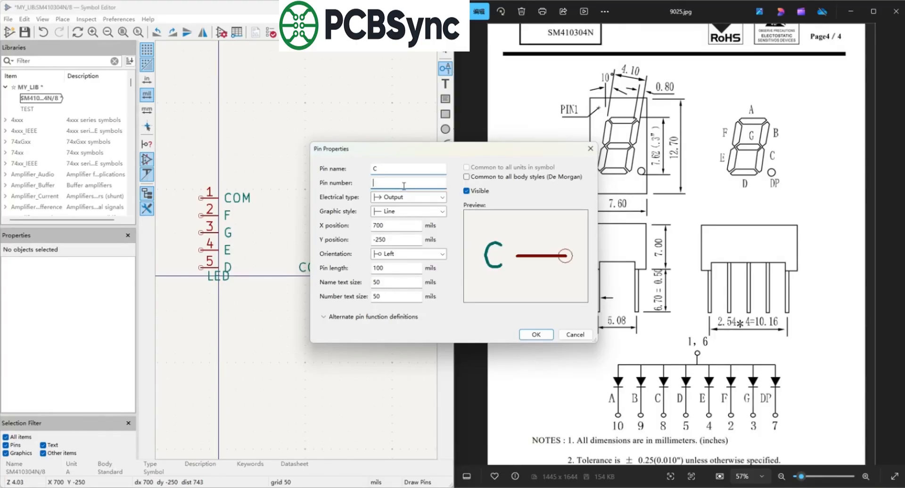
pyautogui.write('8')
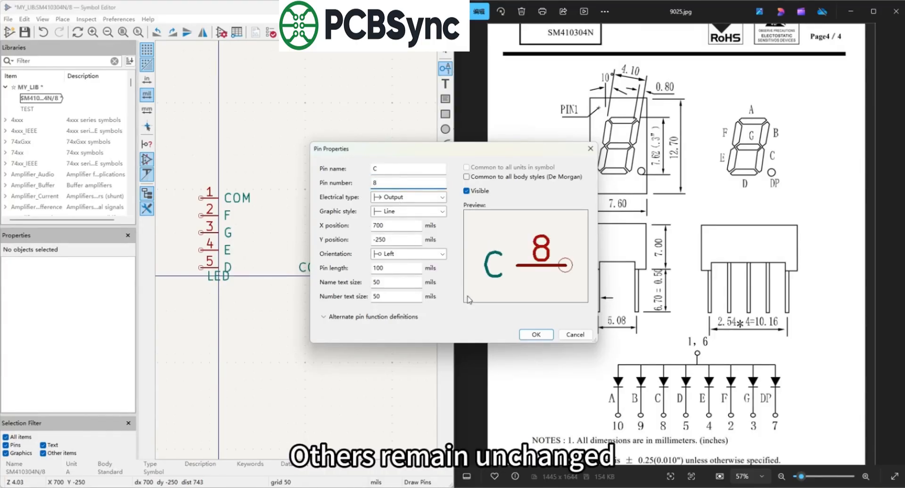
pyautogui.click(536, 334)
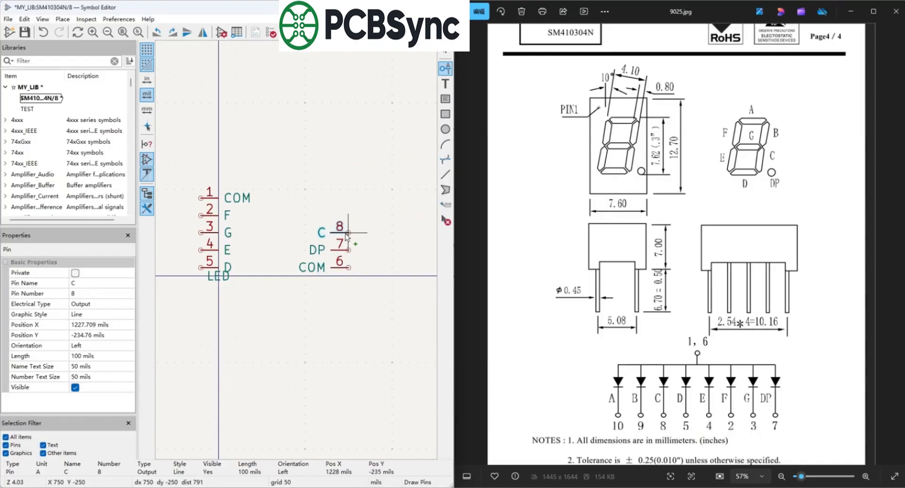
pyautogui.click(348, 233)
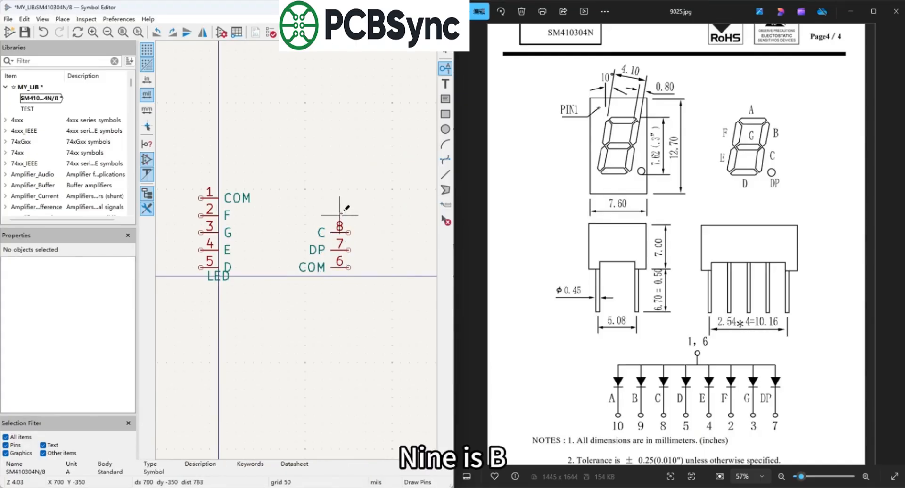
# Add output pin 9 named B and place it directly above pin 8 at X 750, Y -350 mils
pyautogui.click(341, 214)
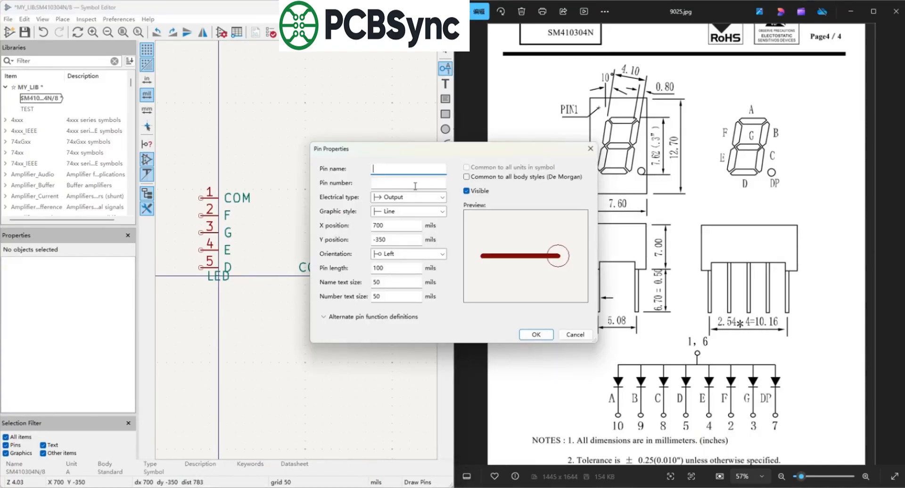
pyautogui.write('B')
pyautogui.click(411, 185)
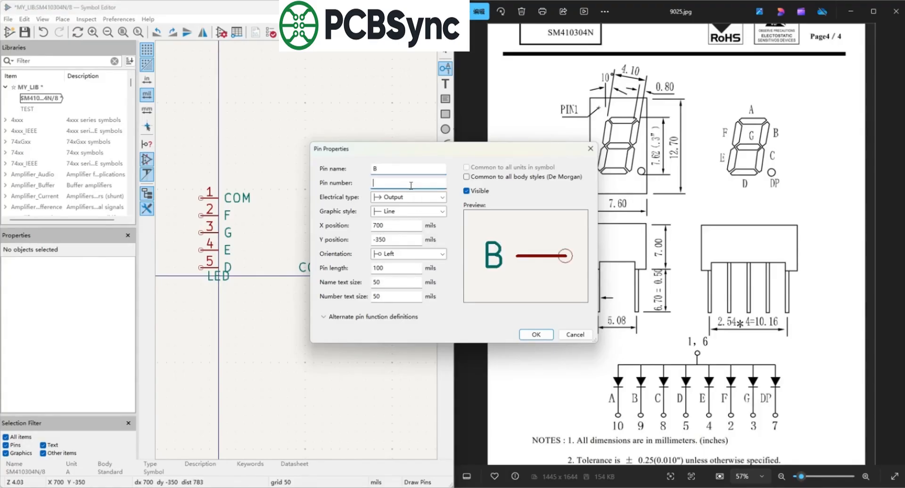
pyautogui.write('9')
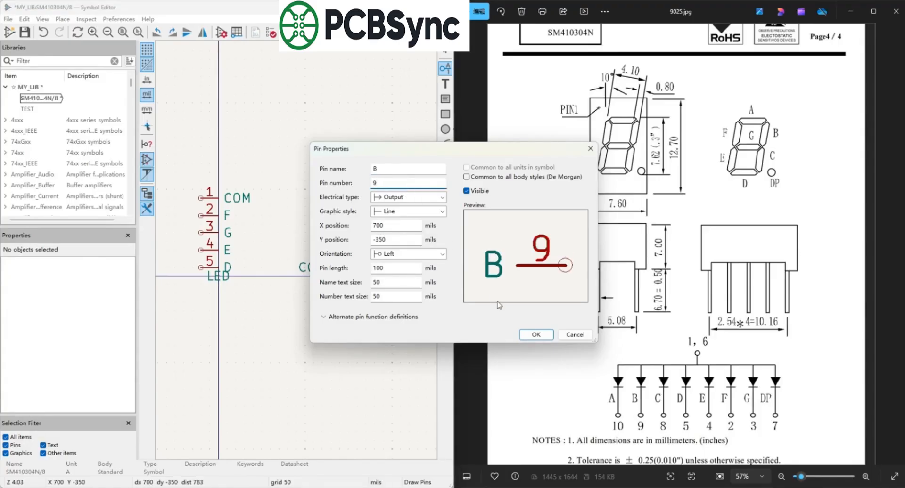
pyautogui.click(536, 334)
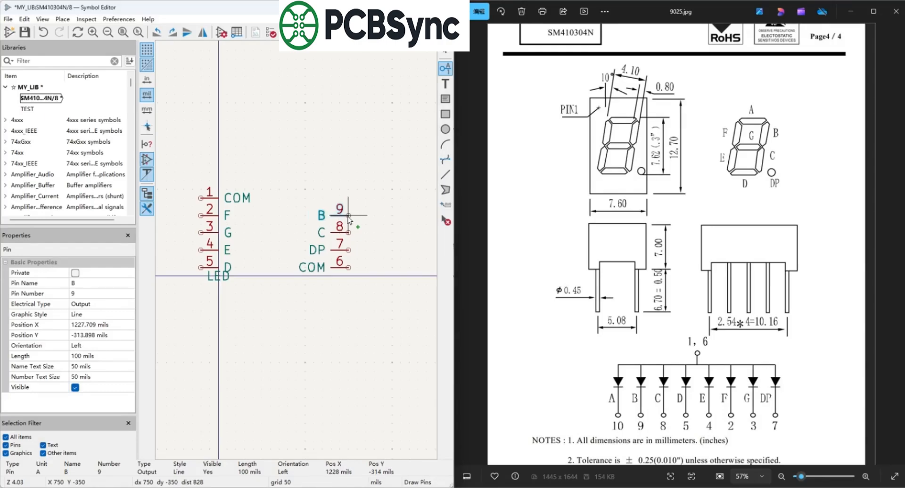
pyautogui.click(348, 215)
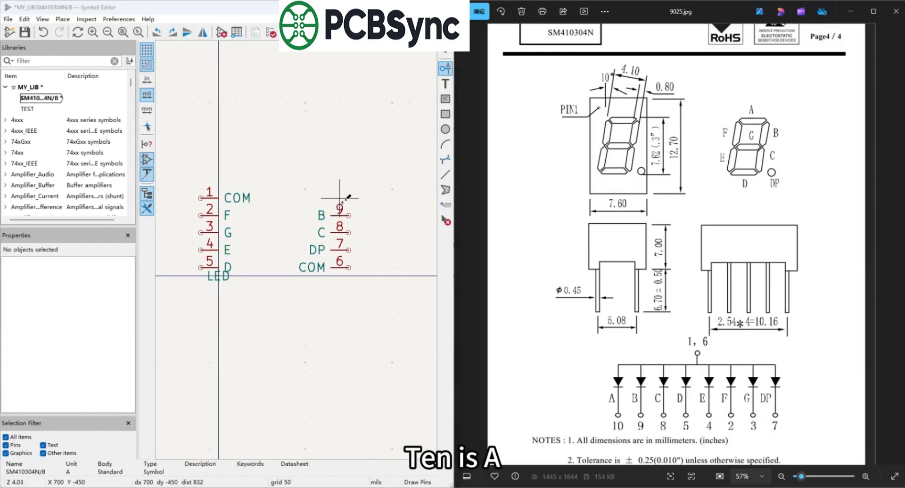
# Add output pin 10 named A with orientation Left, placed directly above pin 9 at X 750, Y -450 mils
pyautogui.click(340, 198)
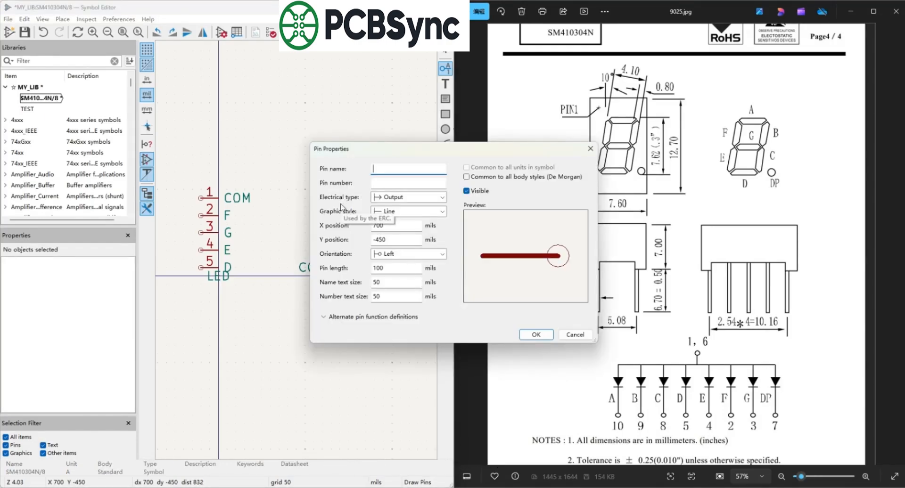
pyautogui.write('A')
pyautogui.click(384, 185)
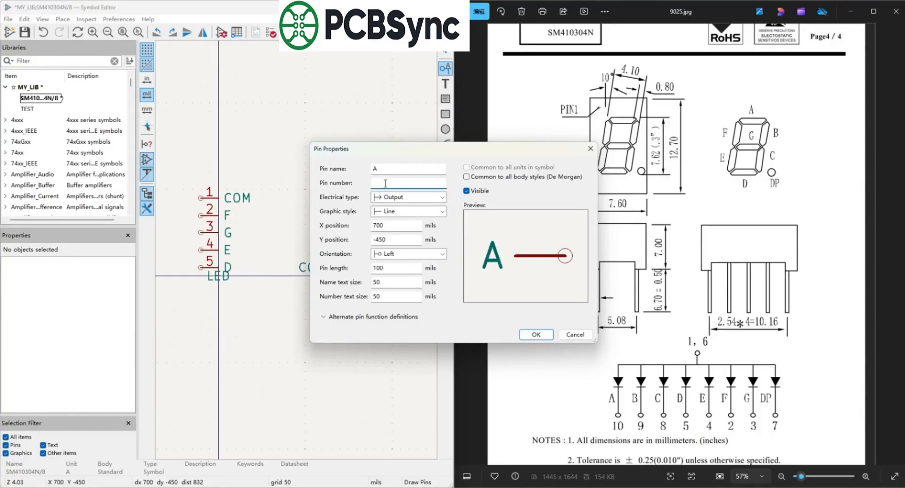
pyautogui.write('10')
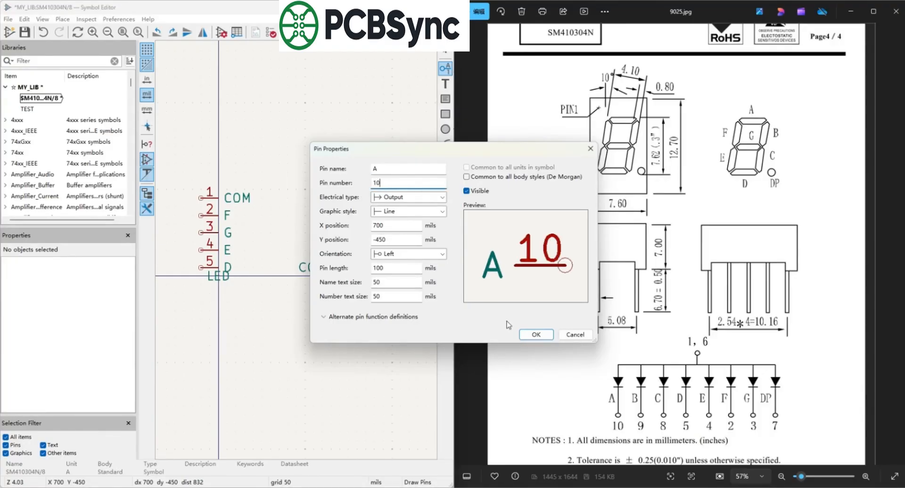
pyautogui.click(536, 335)
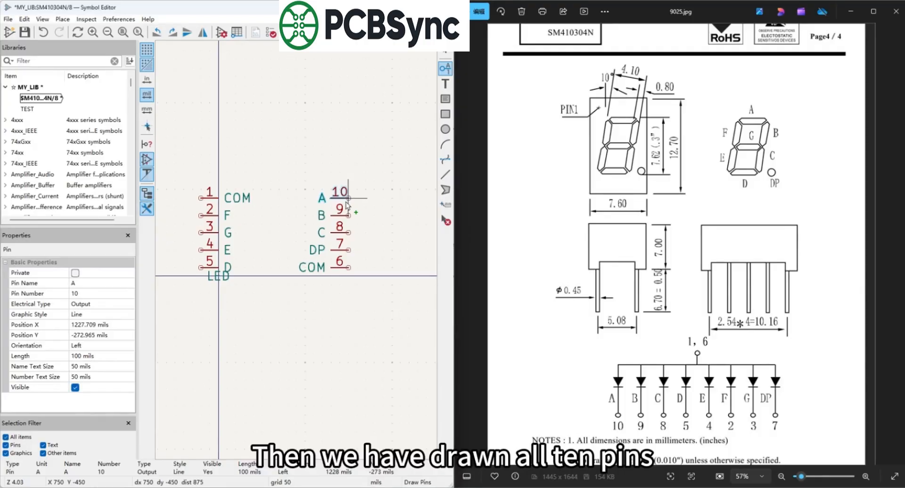
pyautogui.click(348, 198)
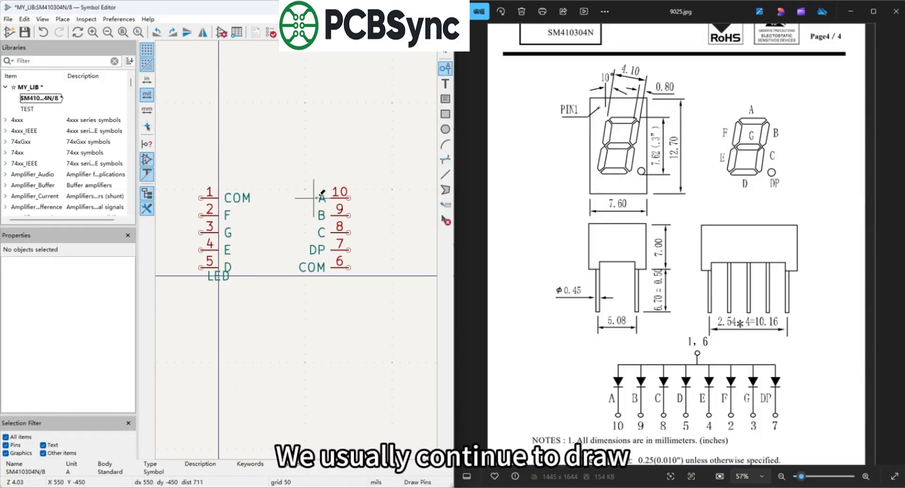
# Draw the symbol's body rectangle from X 0, Y -550 mils to the inner ends of the right-hand pins at Y 0
pyautogui.click(445, 113)
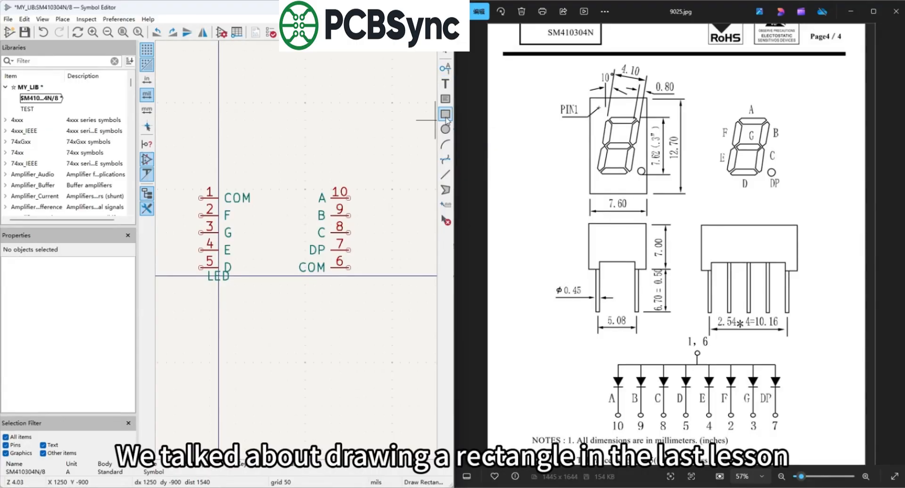
pyautogui.click(221, 180)
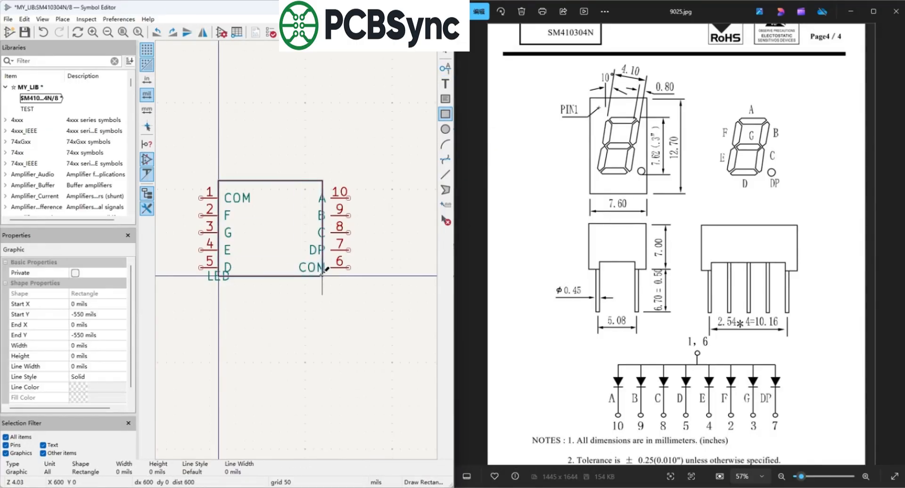
pyautogui.click(339, 270)
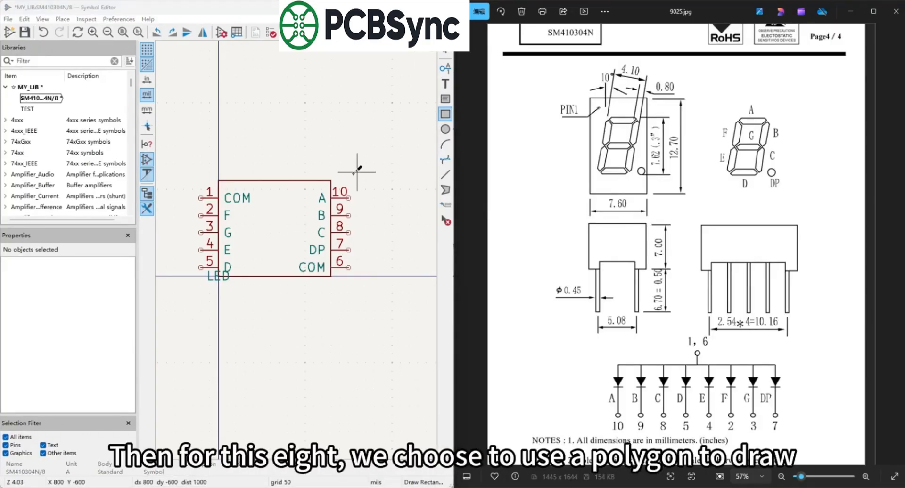
# Draw a slanted figure eight inside the body with the polygon tool: a closed parallelogram spanning Y -400 to -100 mils, with a middle bar at Y -250
pyautogui.click(444, 191)
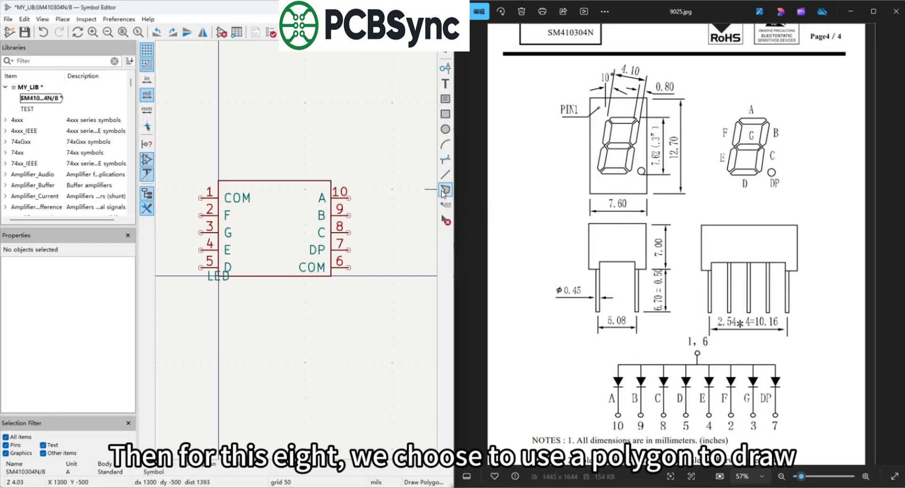
pyautogui.click(253, 206)
pyautogui.click(288, 206)
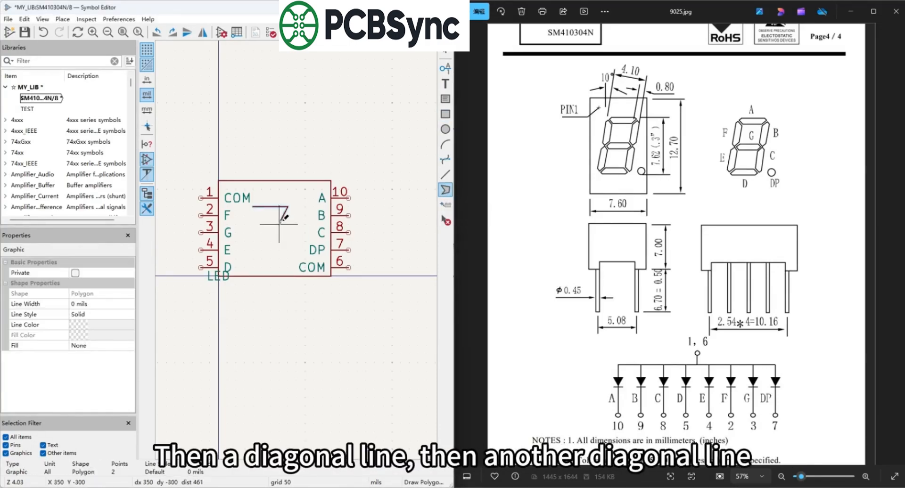
pyautogui.click(270, 258)
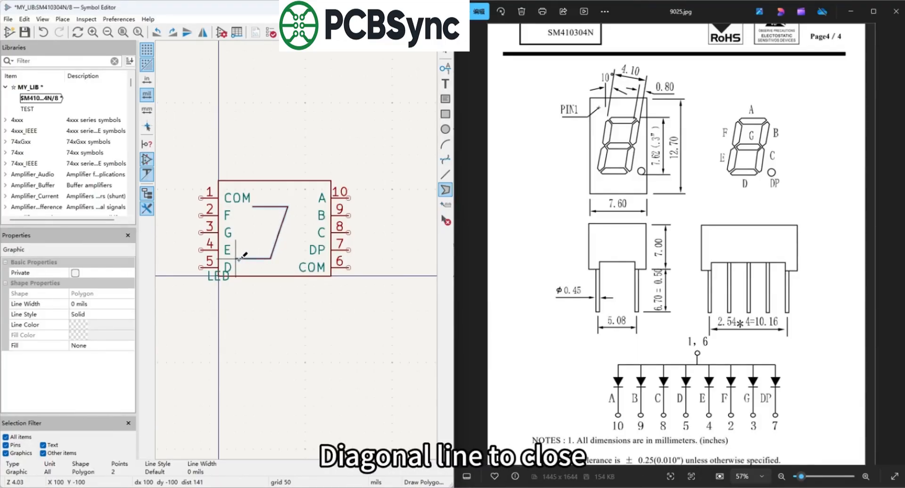
pyautogui.click(236, 259)
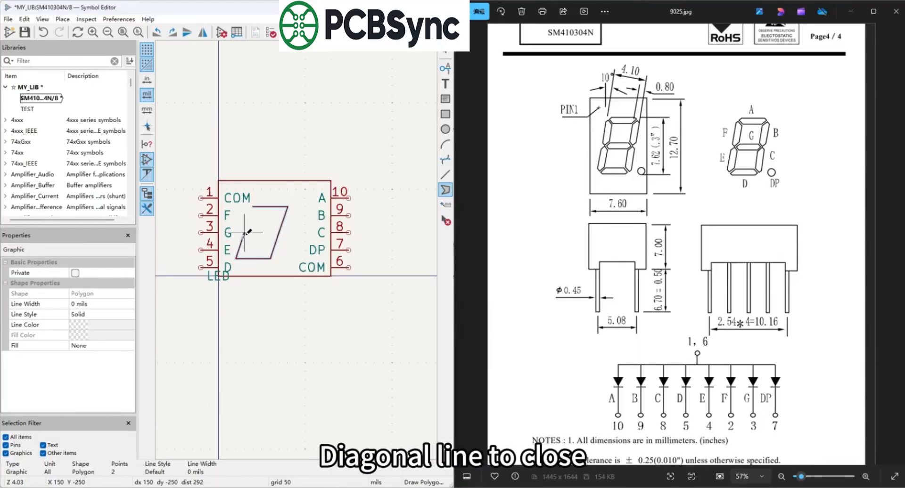
pyautogui.click(253, 206)
pyautogui.click(244, 232)
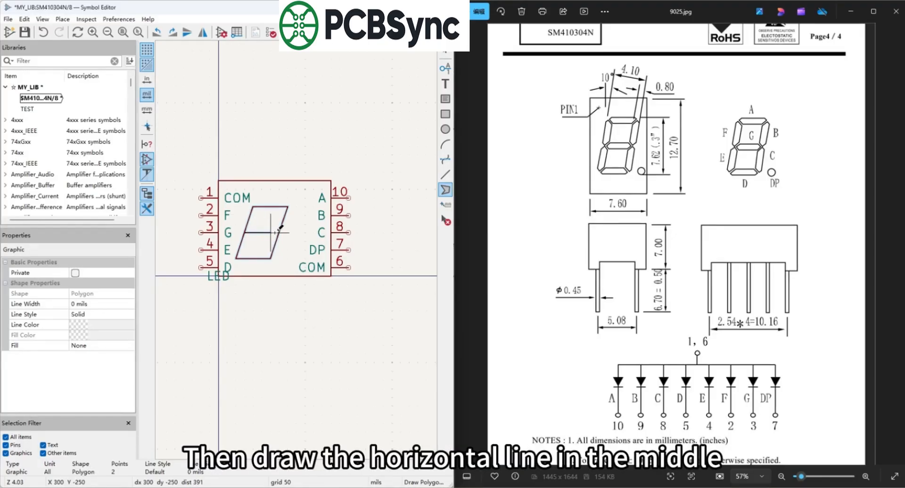
pyautogui.click(280, 232)
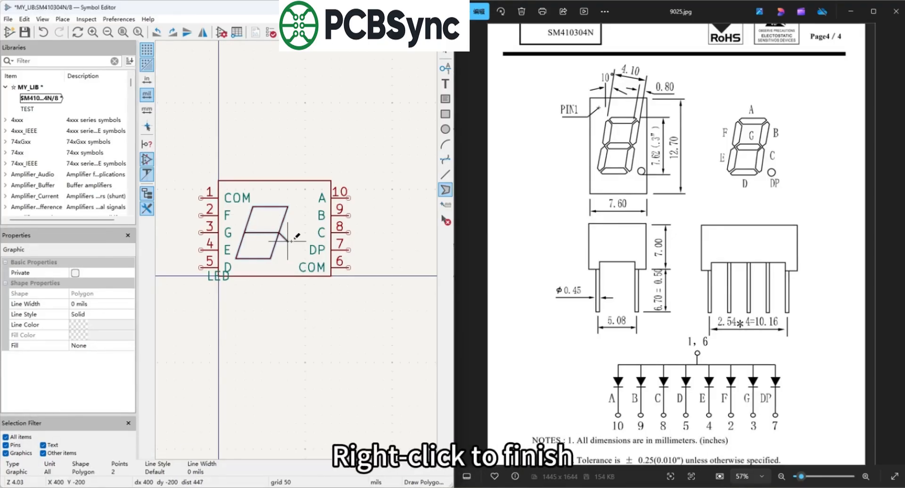
pyautogui.rightClick(287, 240)
pyautogui.click(307, 262)
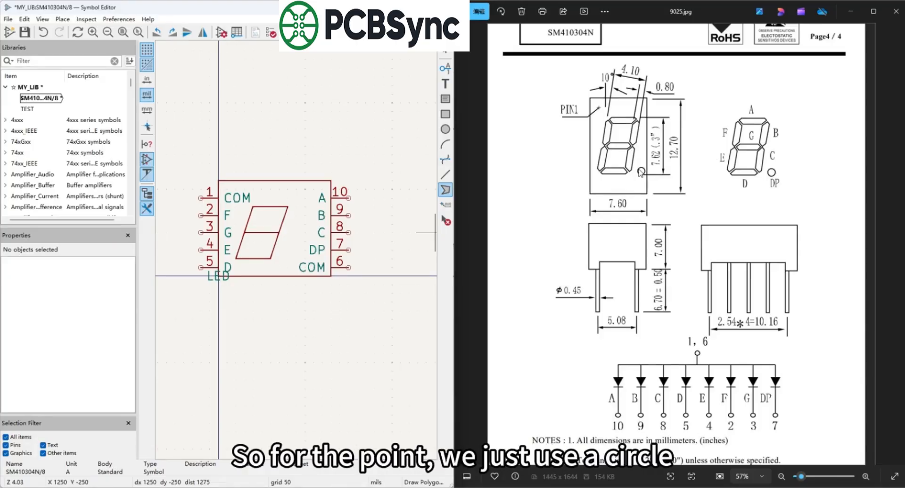
# Draw the decimal point as a circle of about 50 mils radius centred at X 400, Y -150 mils, and save the symbol
pyautogui.click(445, 129)
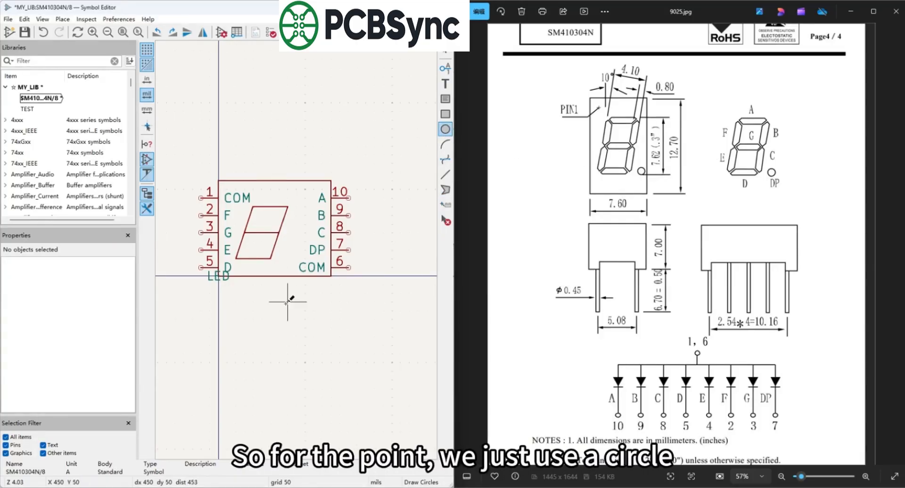
pyautogui.click(287, 250)
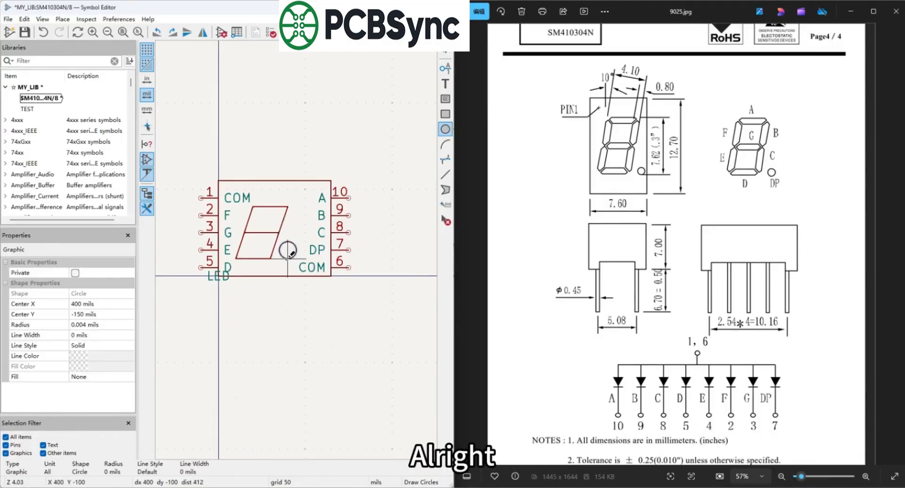
pyautogui.click(294, 256)
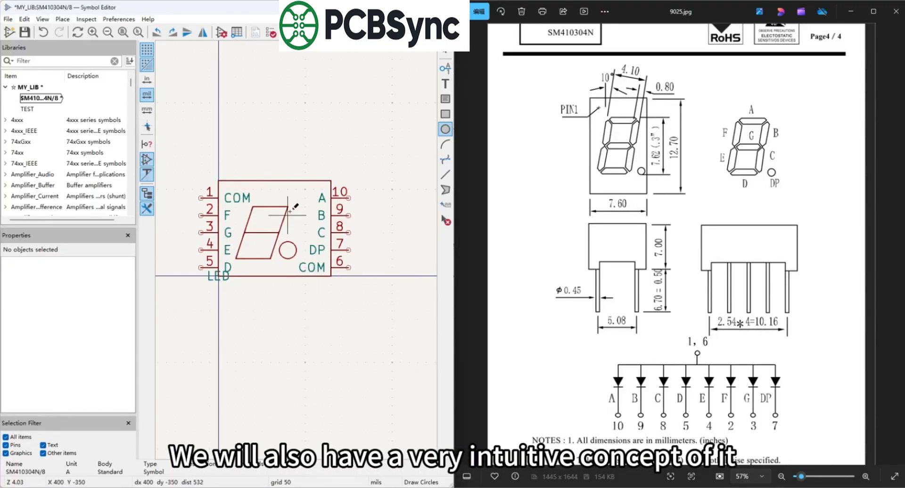
pyautogui.click(26, 32)
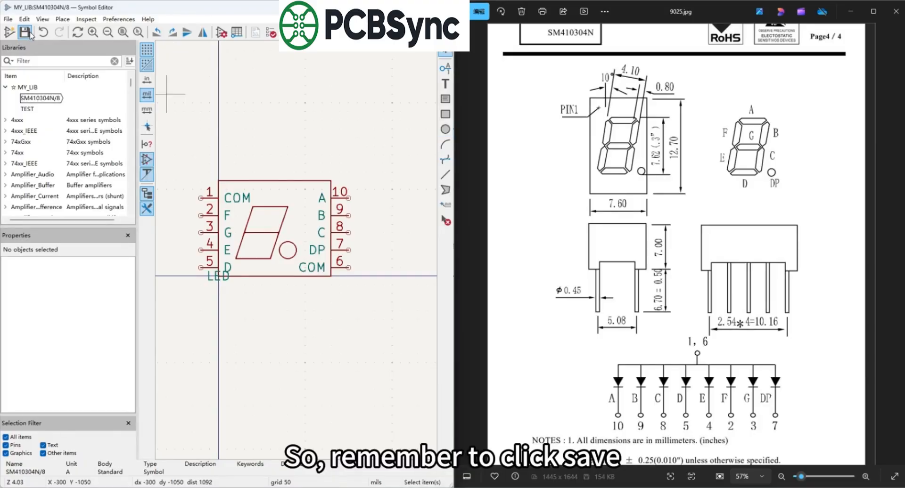